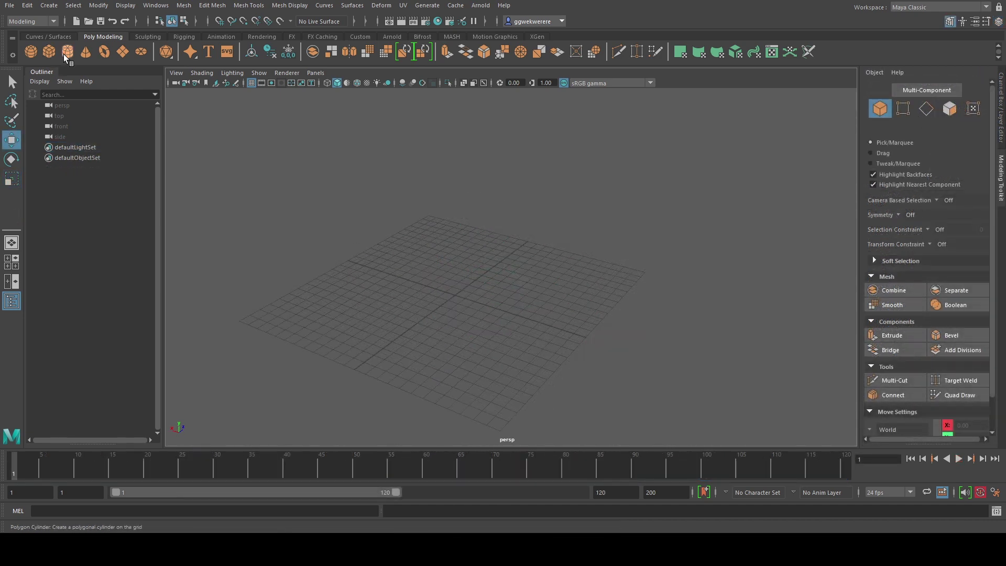
# Step: Create a polygon cylinder, raise it to about 0.797 in Translate Y and flatten it to about 0.409 in Scale Y
pyautogui.click(64, 54)
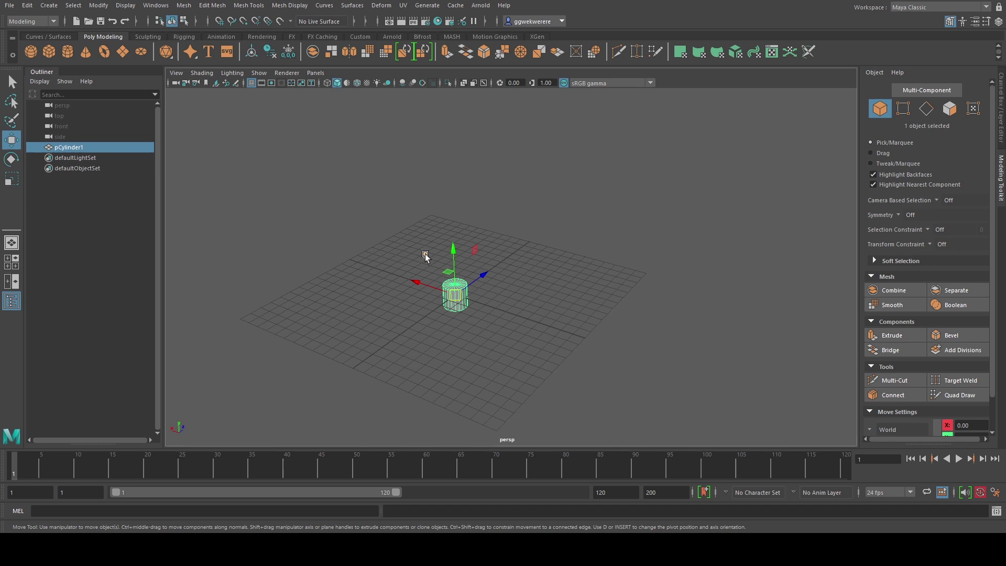
pyautogui.moveTo(454, 256)
pyautogui.mouseDown()
pyautogui.moveTo(453, 237)
pyautogui.moveTo(456, 264)
pyautogui.moveTo(454, 245)
pyautogui.mouseUp()
pyautogui.press('r')
pyautogui.press('w')
pyautogui.scroll(6, 469, 297)
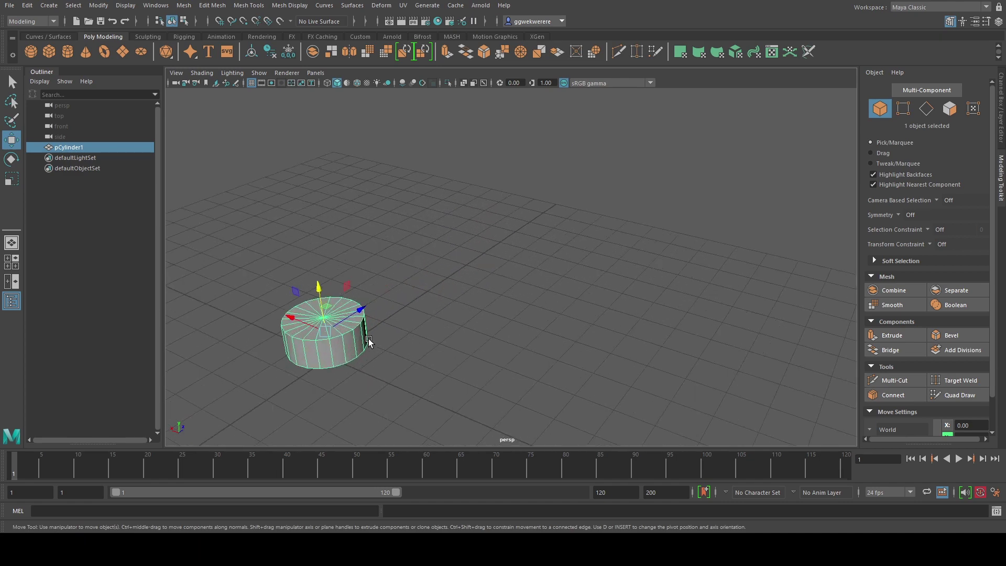
pyautogui.keyDown('alt'); pyautogui.moveTo(369, 338); pyautogui.dragTo(528, 288, button='middle'); pyautogui.keyUp('alt')
pyautogui.scroll(3, 608, 310)
pyautogui.scroll(3, 528, 288)
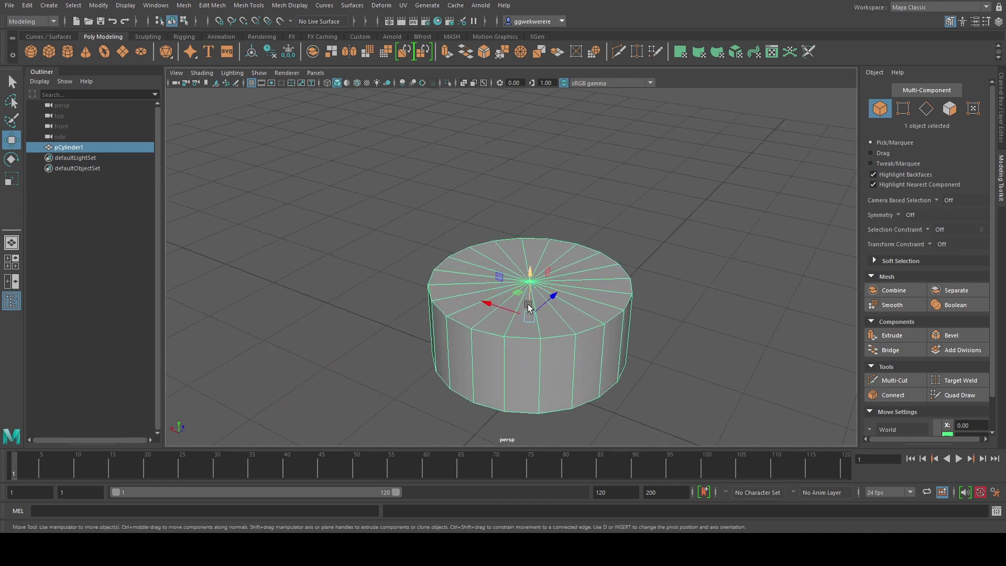
pyautogui.keyDown('alt'); pyautogui.moveTo(530, 314); pyautogui.dragTo(509, 296); pyautogui.keyUp('alt')
pyautogui.keyDown('alt'); pyautogui.moveTo(518, 348); pyautogui.dragTo(474, 297, button='middle'); pyautogui.keyUp('alt')
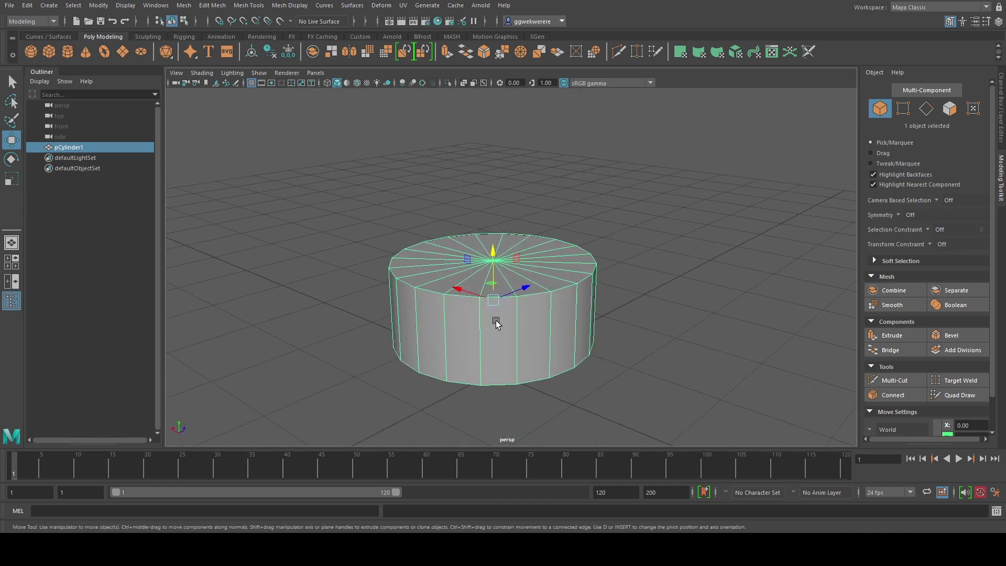
pyautogui.scroll(-2, 497, 322)
pyautogui.keyDown('alt'); pyautogui.moveTo(497, 324); pyautogui.dragTo(486, 309); pyautogui.keyUp('alt')
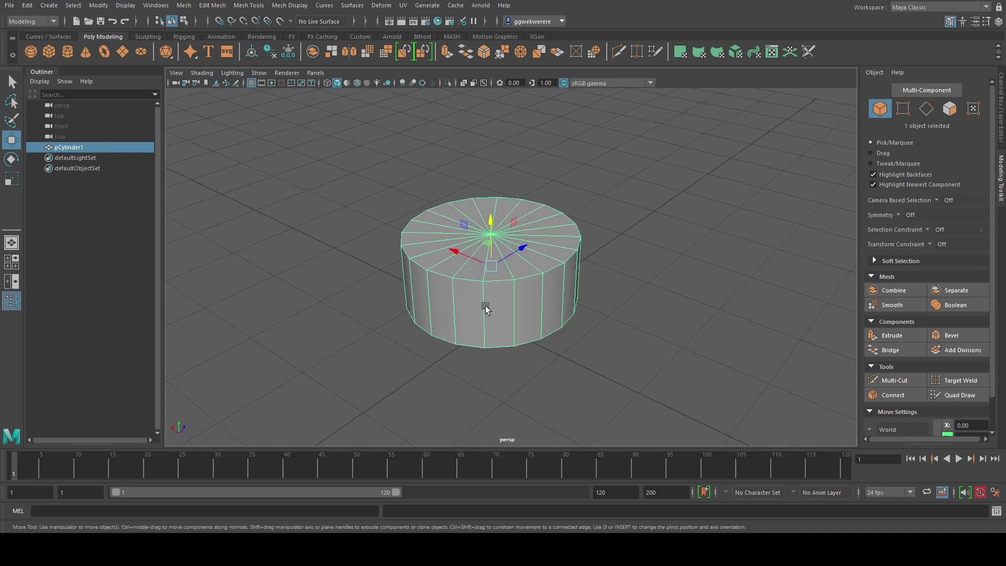
pyautogui.keyDown('alt'); pyautogui.moveTo(555, 291); pyautogui.dragTo(514, 288, button='middle'); pyautogui.keyUp('alt')
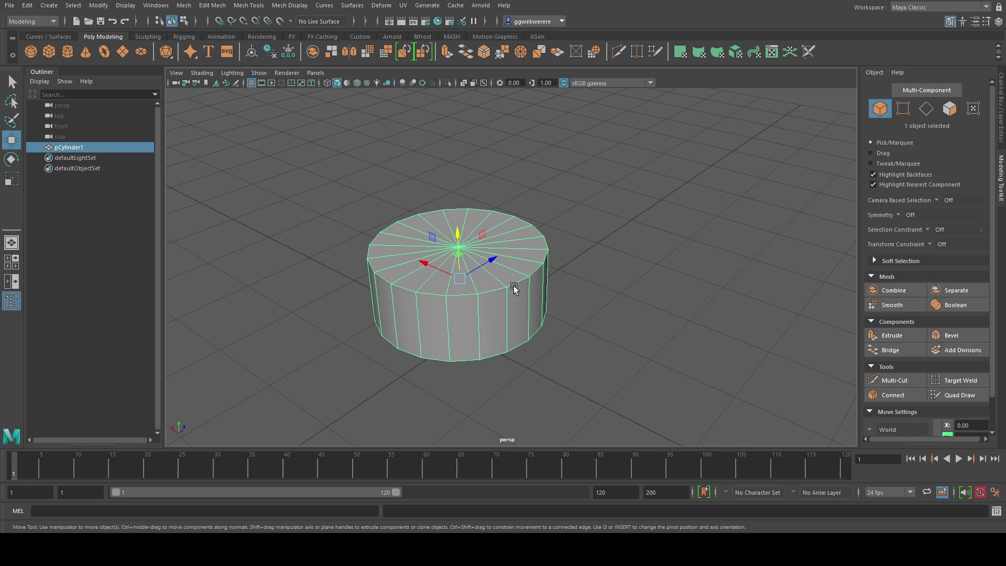
# Step: Reduce the cylinder's Subdivisions Axis to 5 to turn it into a pentagonal prism
pyautogui.click(618, 283)
pyautogui.click(429, 276)
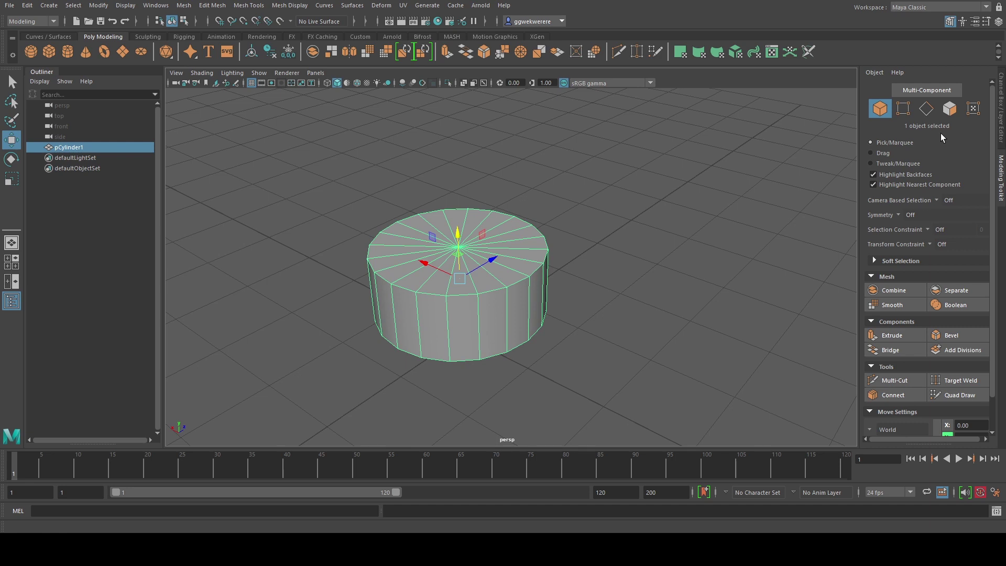
pyautogui.click(999, 21)
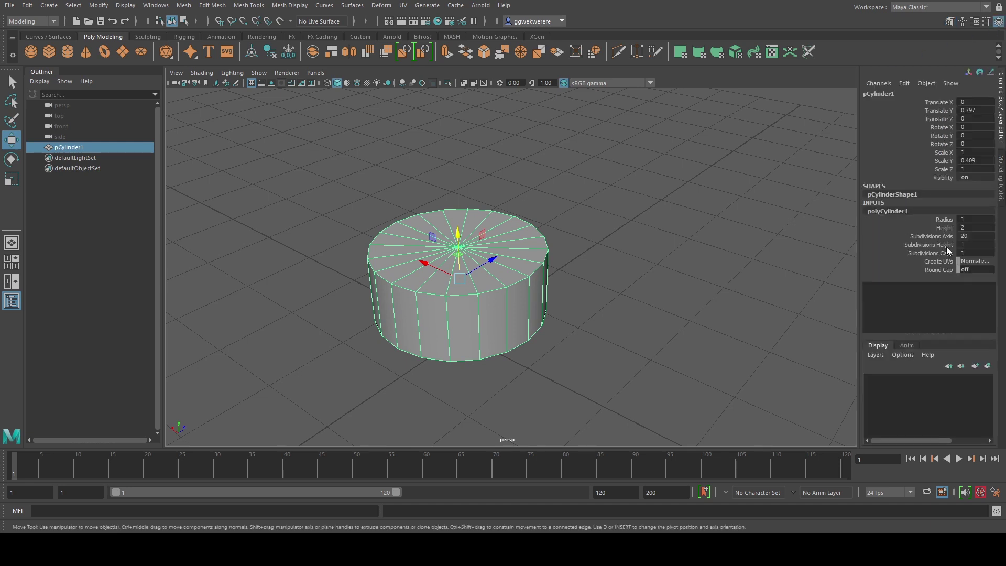
pyautogui.click(947, 237)
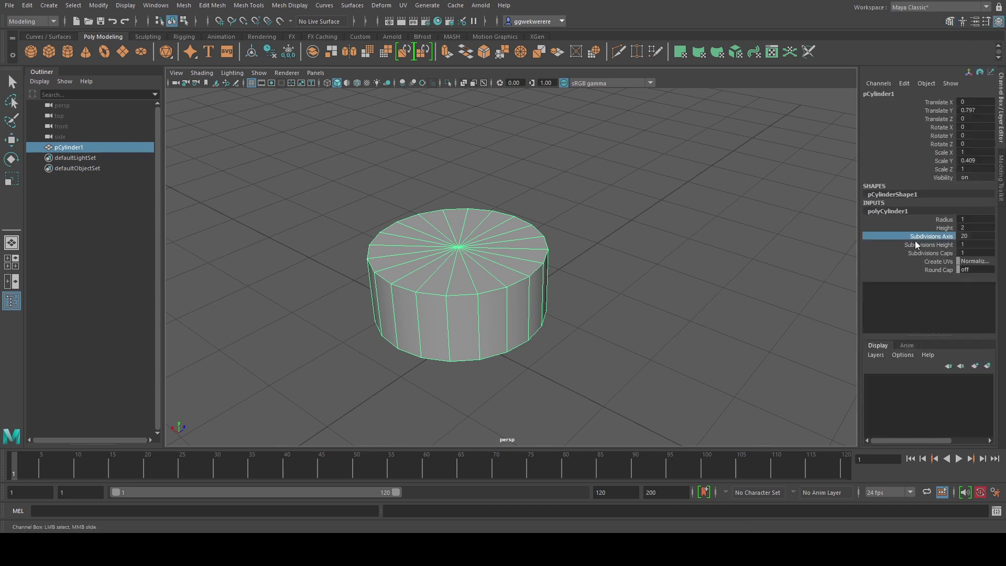
pyautogui.moveTo(619, 301); pyautogui.dragTo(541, 299, button='middle')
pyautogui.keyDown('alt'); pyautogui.moveTo(540, 300); pyautogui.dragTo(539, 279); pyautogui.keyUp('alt')
pyautogui.click(615, 287)
pyautogui.keyDown('alt'); pyautogui.moveTo(467, 355); pyautogui.dragTo(494, 334, button='middle'); pyautogui.keyUp('alt')
pyautogui.keyDown('alt'); pyautogui.moveTo(493, 335); pyautogui.dragTo(498, 335); pyautogui.keyUp('alt')
pyautogui.click(498, 335)
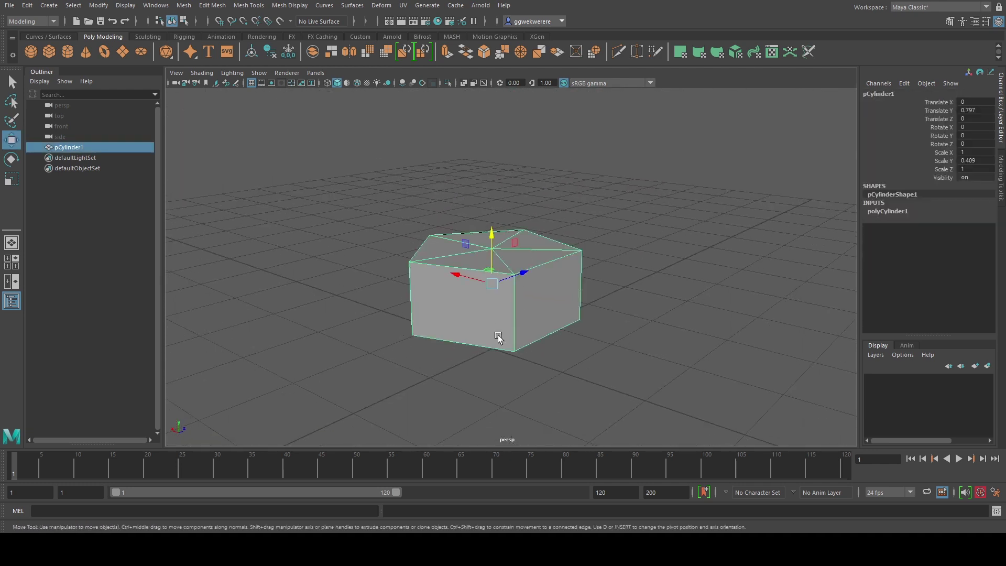
# Step: Select all five side faces of the pentagonal prism in face mode, leaving its caps unselected
pyautogui.keyDown('alt'); pyautogui.moveTo(545, 268); pyautogui.dragTo(503, 314); pyautogui.keyUp('alt')
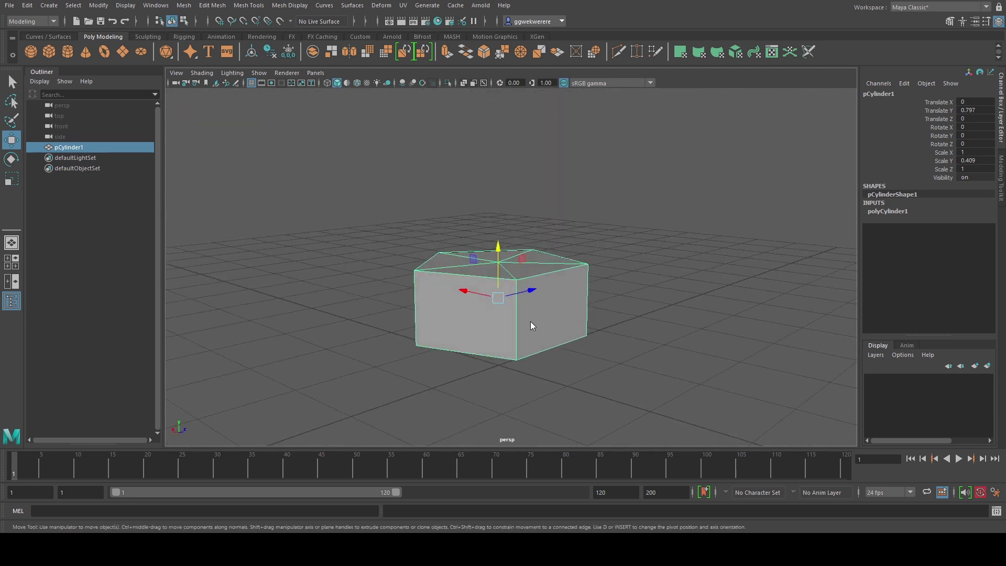
pyautogui.moveTo(528, 285); pyautogui.dragTo(526, 310, button='right')
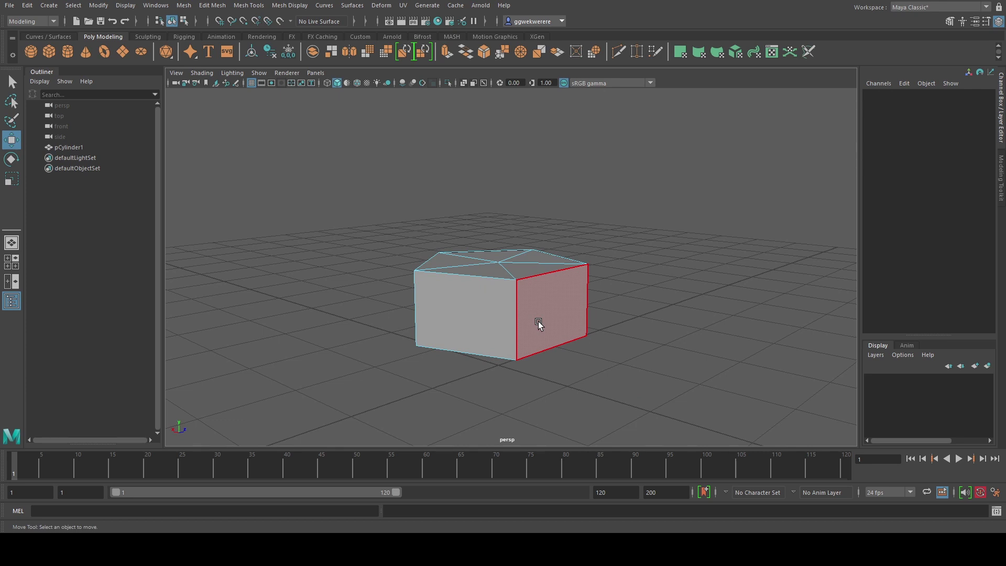
pyautogui.click(539, 323)
pyautogui.keyDown('shift'); pyautogui.click(467, 329); pyautogui.keyUp('shift')
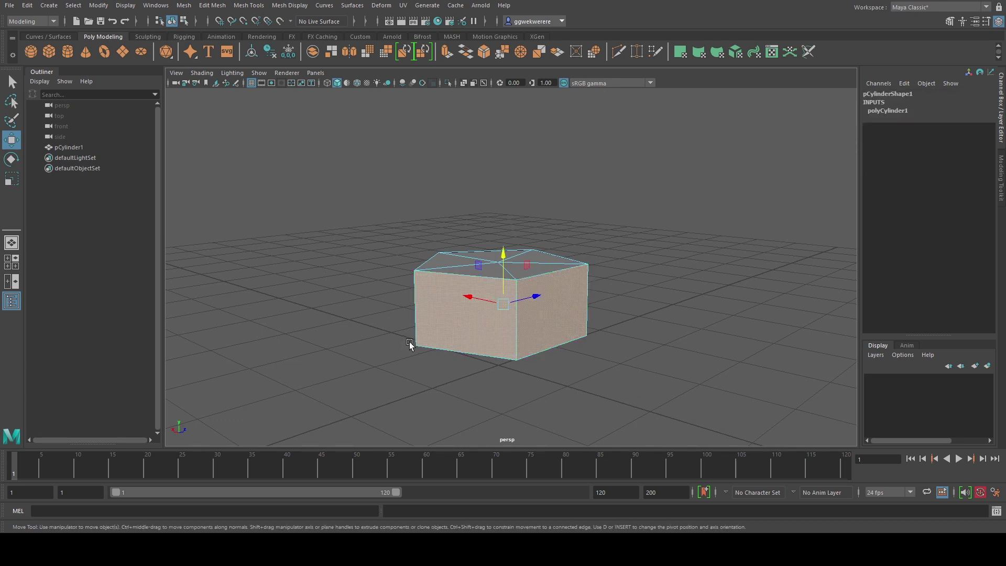
pyautogui.keyDown('alt'); pyautogui.moveTo(411, 344); pyautogui.dragTo(533, 350); pyautogui.keyUp('alt')
pyautogui.keyDown('alt'); pyautogui.moveTo(373, 392); pyautogui.dragTo(472, 382); pyautogui.keyUp('alt')
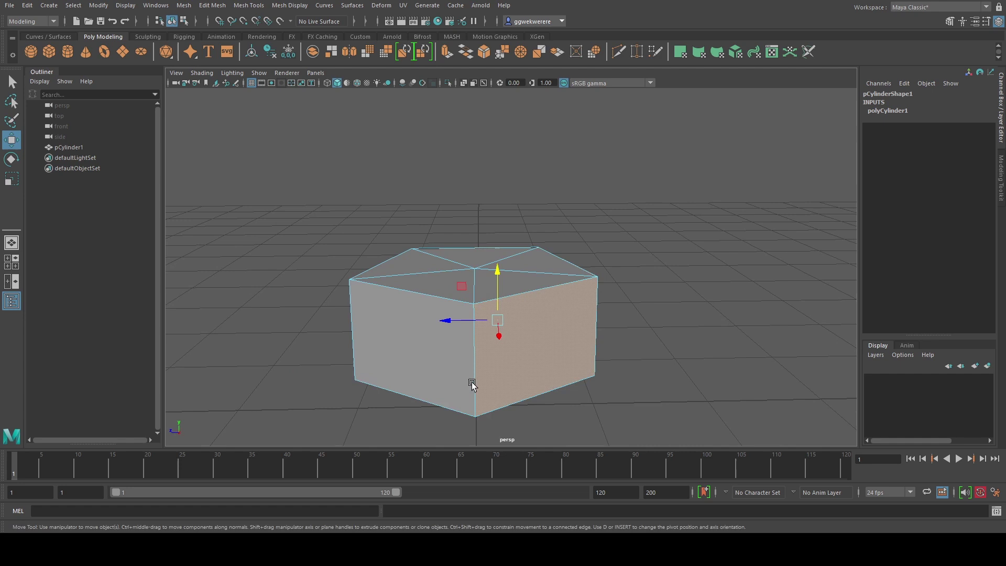
pyautogui.keyDown('alt'); pyautogui.moveTo(330, 376); pyautogui.dragTo(445, 304); pyautogui.keyUp('alt')
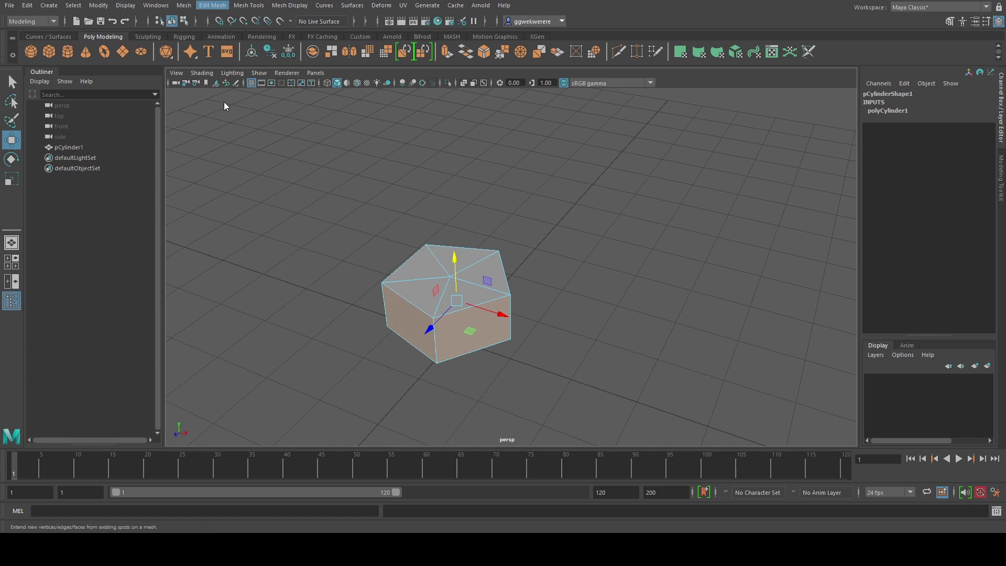
# Step: Extrude the selected side faces outward to a Local Translate Z of about 1.694 with Keep Faces Together off
pyautogui.hotkey('ctrl', 'e')
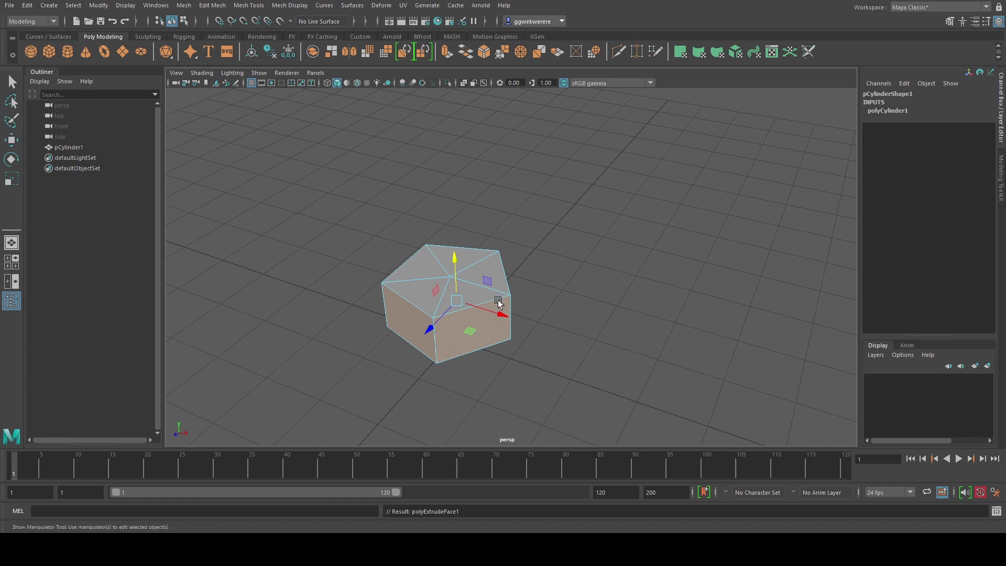
pyautogui.keyDown('alt'); pyautogui.moveTo(499, 304); pyautogui.dragTo(363, 299); pyautogui.keyUp('alt')
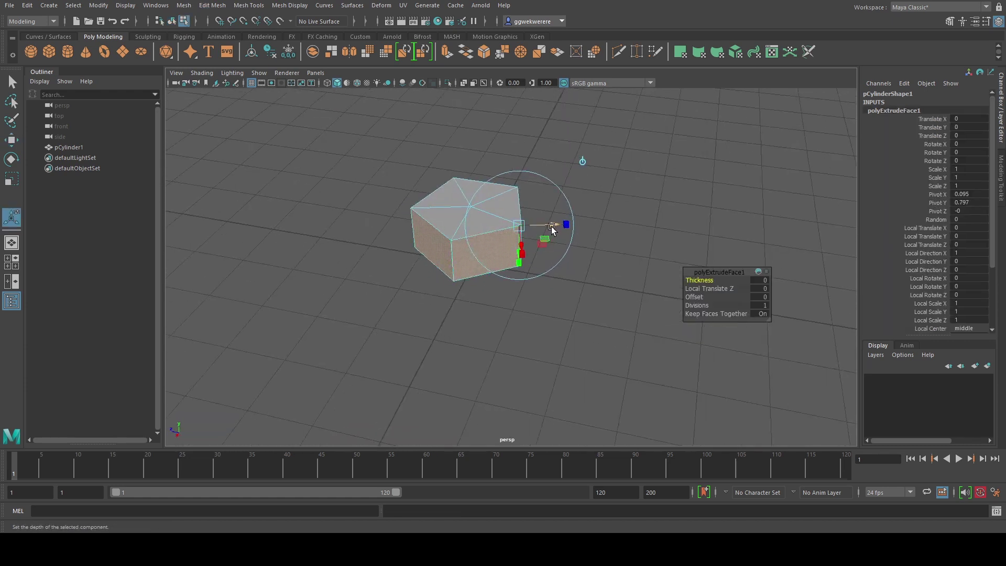
pyautogui.keyDown('alt'); pyautogui.moveTo(552, 229); pyautogui.dragTo(582, 287); pyautogui.keyUp('alt')
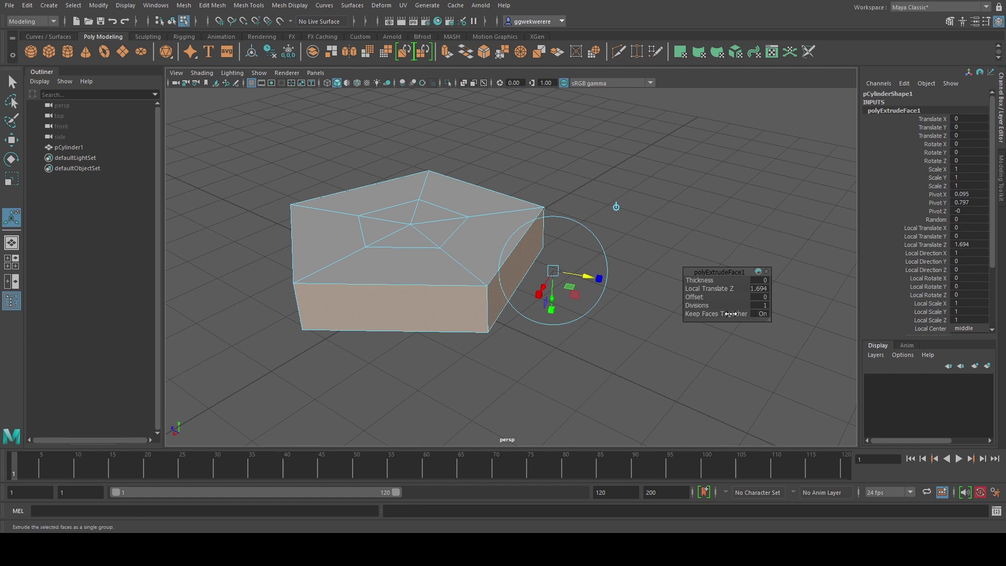
pyautogui.moveTo(716, 270); pyautogui.dragTo(647, 230)
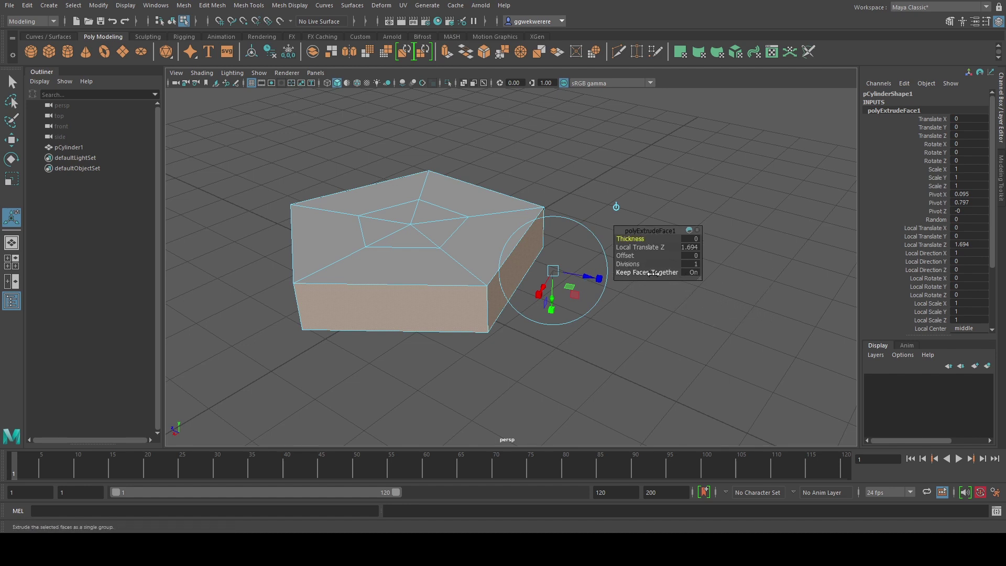
pyautogui.moveTo(657, 273); pyautogui.dragTo(650, 273)
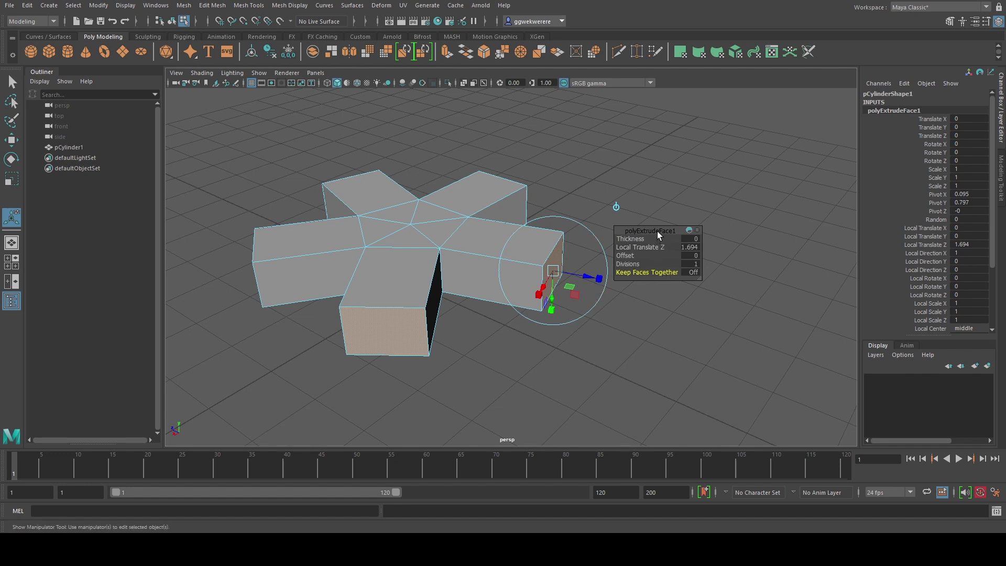
# Step: Retract the extruded arms to a Local Translate Z of about 0.013 and keyframe the extrusion attributes at frame 1
pyautogui.moveTo(657, 231); pyautogui.dragTo(720, 163)
pyautogui.moveTo(593, 276); pyautogui.dragTo(486, 240)
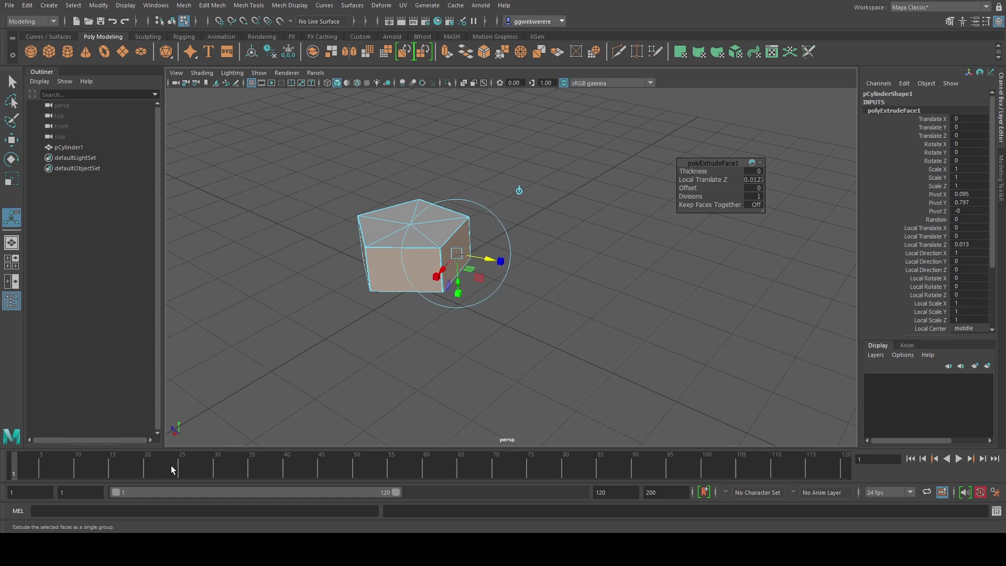
pyautogui.hotkey('alt', 'v')
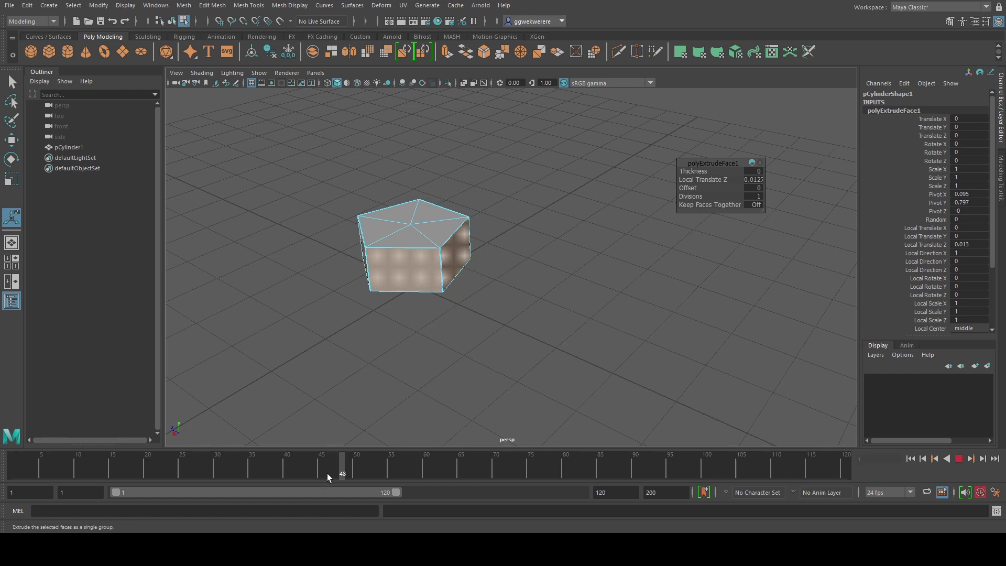
pyautogui.hotkey('alt', 'v')
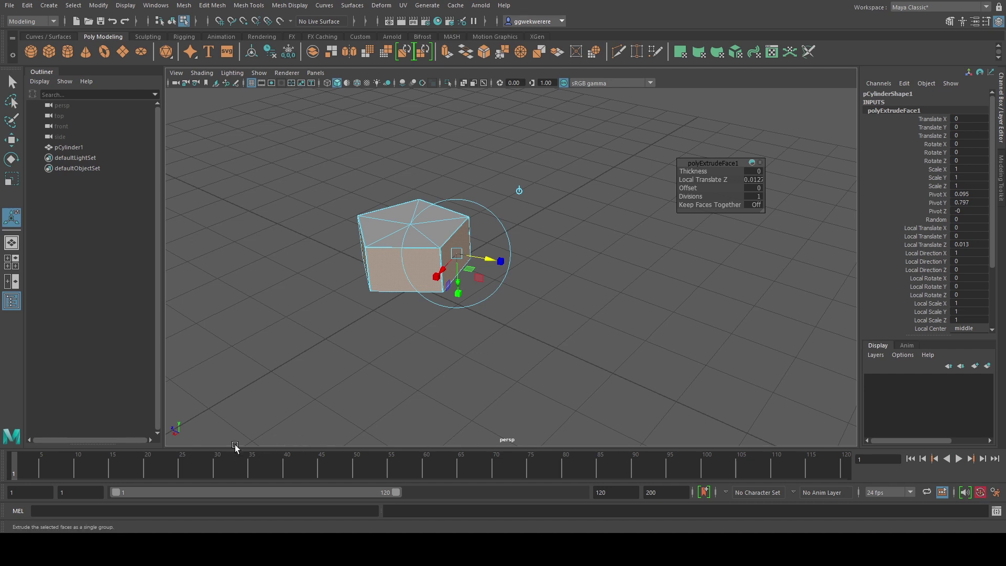
pyautogui.press('s')
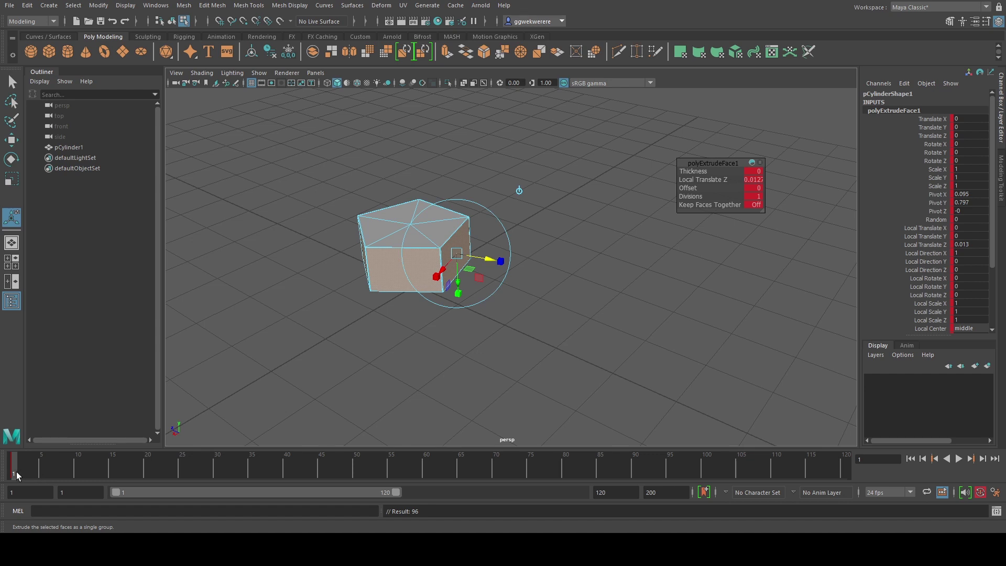
# Step: Auto-key the extruded arms at frame 10 with a Local Translate Z of about 2.417
pyautogui.hotkey('alt', 'v')
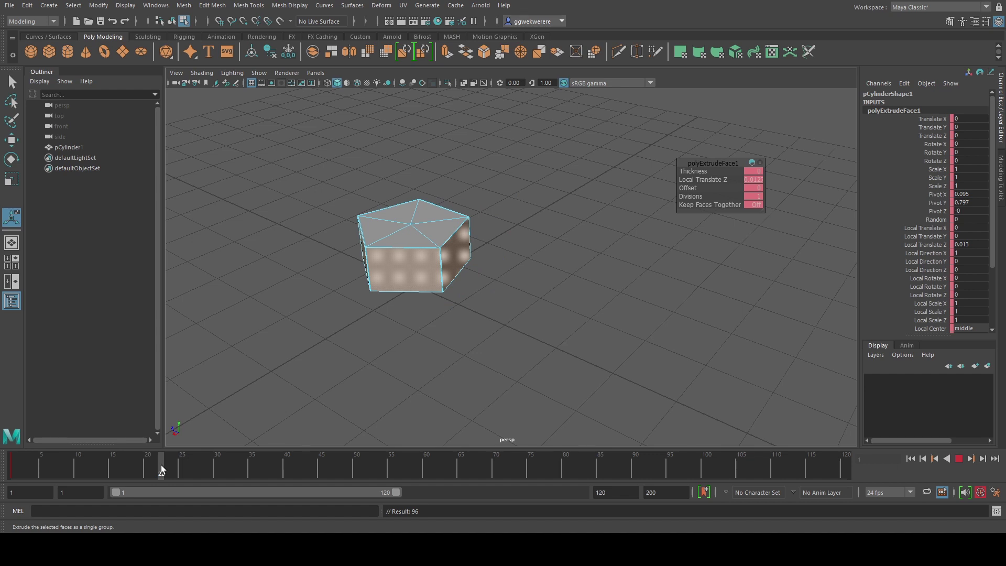
pyautogui.moveTo(161, 465); pyautogui.dragTo(181, 472)
pyautogui.scroll(-6, 605, 236)
pyautogui.keyDown('alt'); pyautogui.moveTo(530, 284); pyautogui.dragTo(523, 301); pyautogui.keyUp('alt')
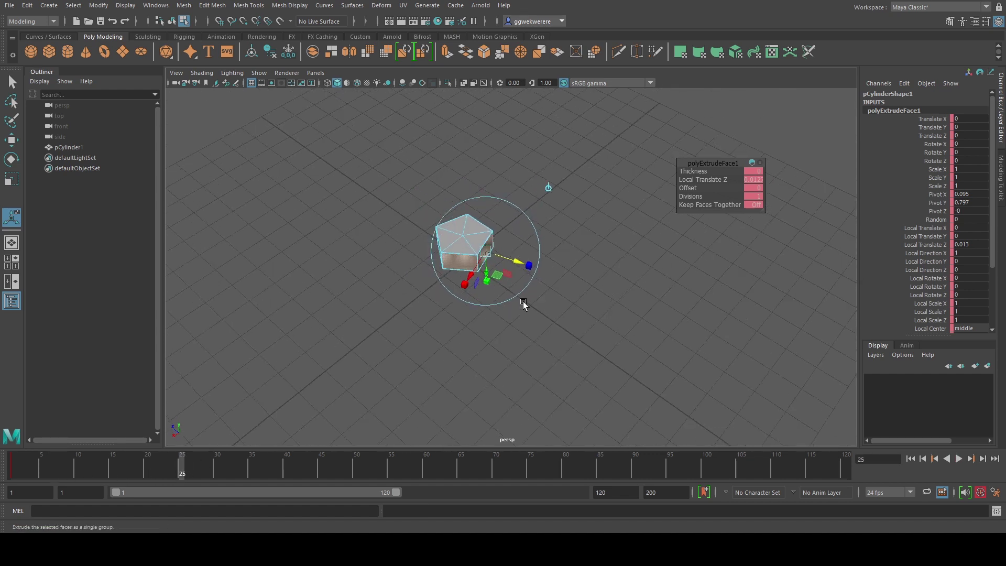
pyautogui.keyDown('alt'); pyautogui.moveTo(524, 301); pyautogui.dragTo(472, 308, button='middle'); pyautogui.keyUp('alt')
pyautogui.moveTo(181, 468); pyautogui.dragTo(75, 475)
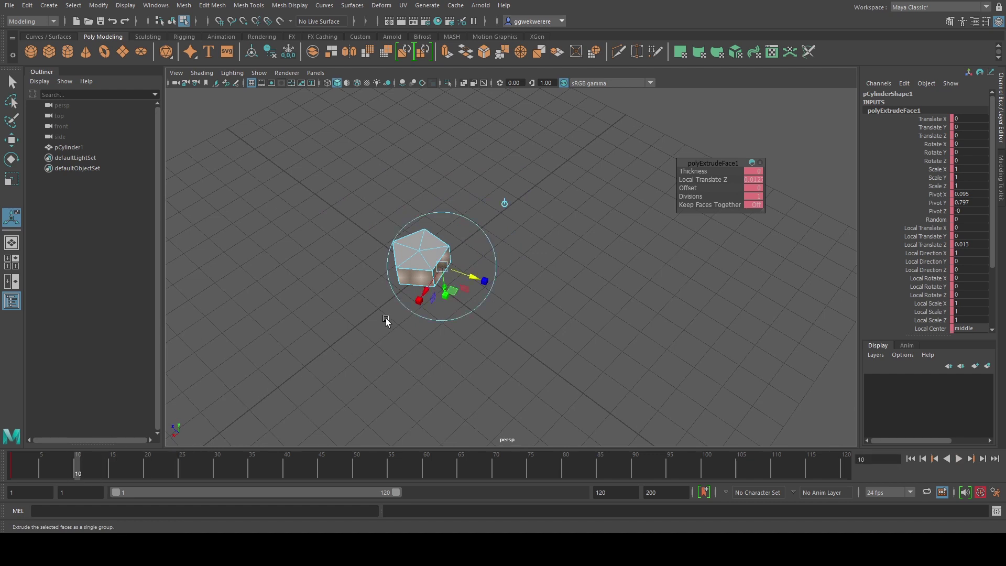
pyautogui.keyDown('alt'); pyautogui.moveTo(386, 319); pyautogui.dragTo(339, 327, button='middle'); pyautogui.keyUp('alt')
pyautogui.keyDown('alt'); pyautogui.moveTo(336, 329); pyautogui.dragTo(318, 314); pyautogui.keyUp('alt')
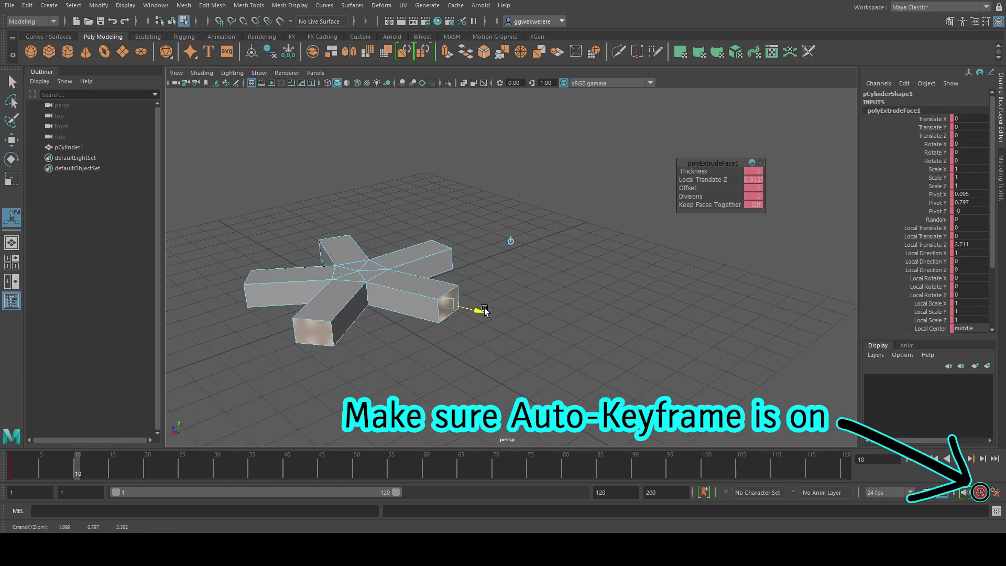
pyautogui.moveTo(485, 312); pyautogui.dragTo(489, 313)
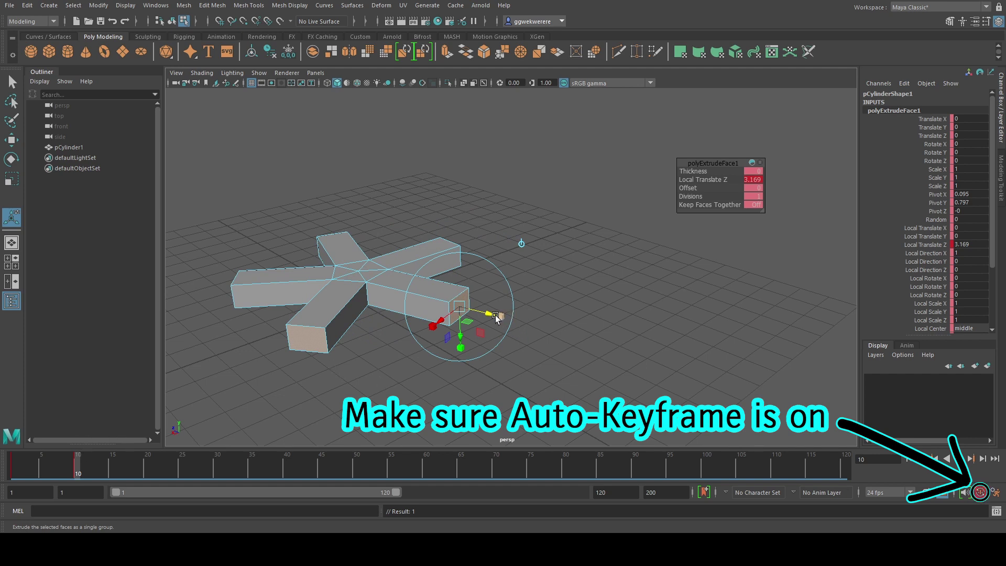
pyautogui.moveTo(490, 314); pyautogui.dragTo(471, 306)
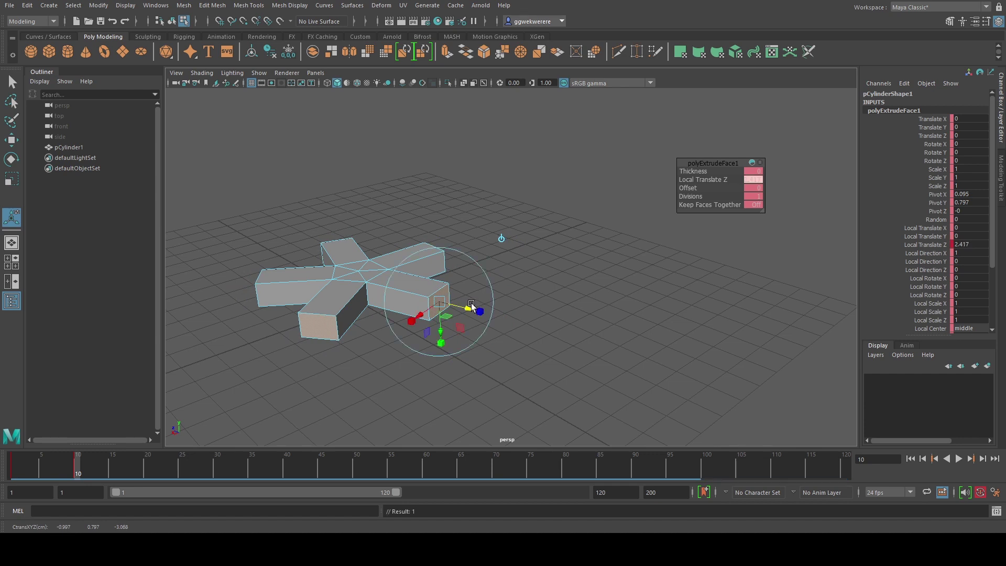
# Step: Key the arms' Local Translate Z at about 4.306 on frame 20 and about 6.187 on frame 30
pyautogui.moveTo(77, 472); pyautogui.dragTo(145, 471)
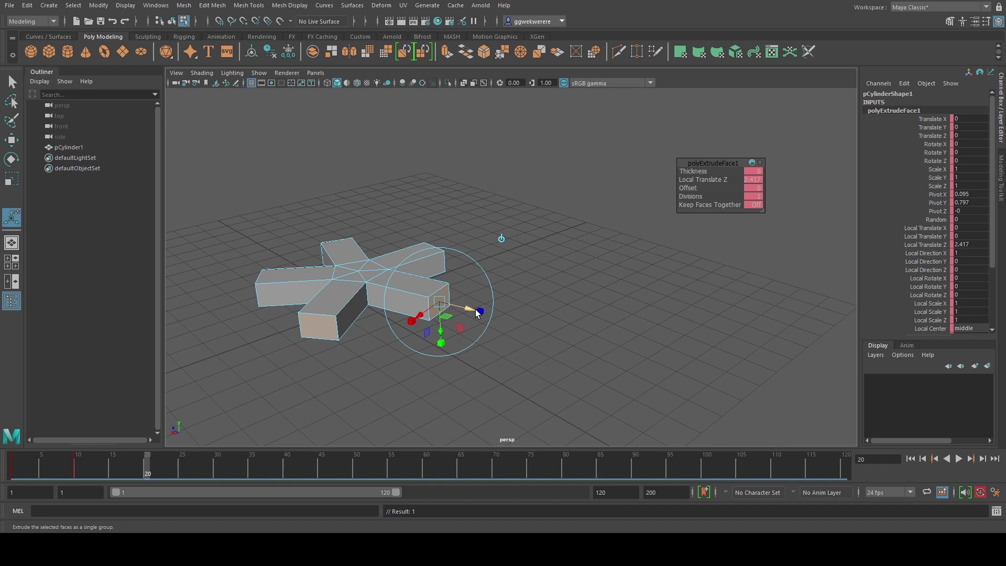
pyautogui.moveTo(476, 309); pyautogui.dragTo(528, 325)
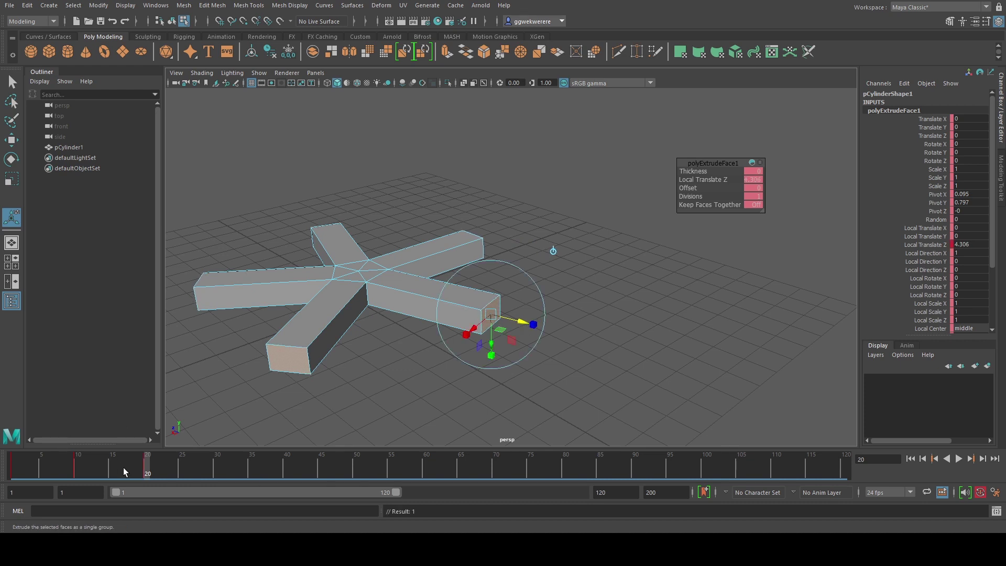
pyautogui.moveTo(124, 470); pyautogui.dragTo(216, 473)
pyautogui.moveTo(520, 319); pyautogui.dragTo(581, 348)
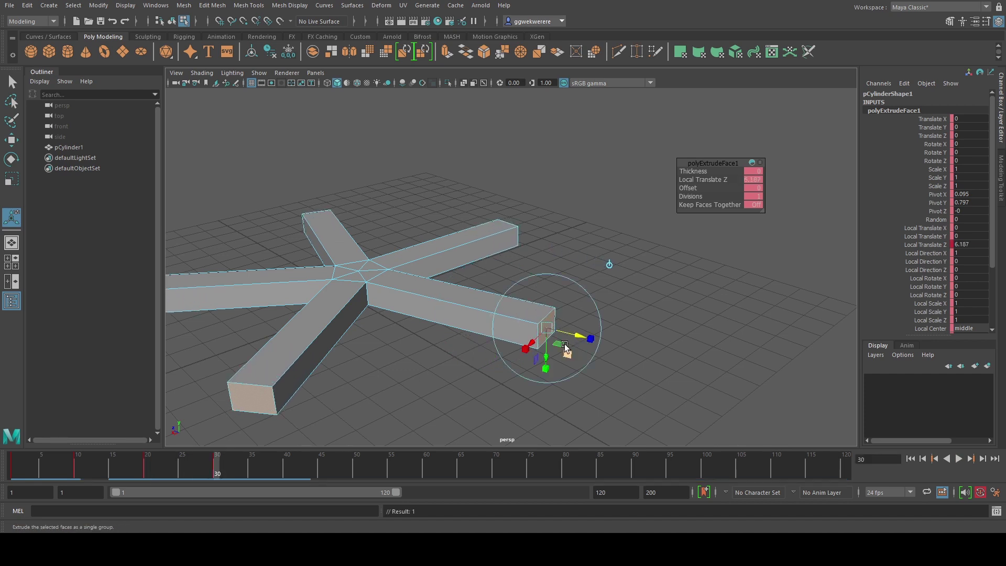
# Step: Leave the extrude manipulator and return to object mode with the whole star-shaped mesh selected
pyautogui.scroll(3, 394, 334)
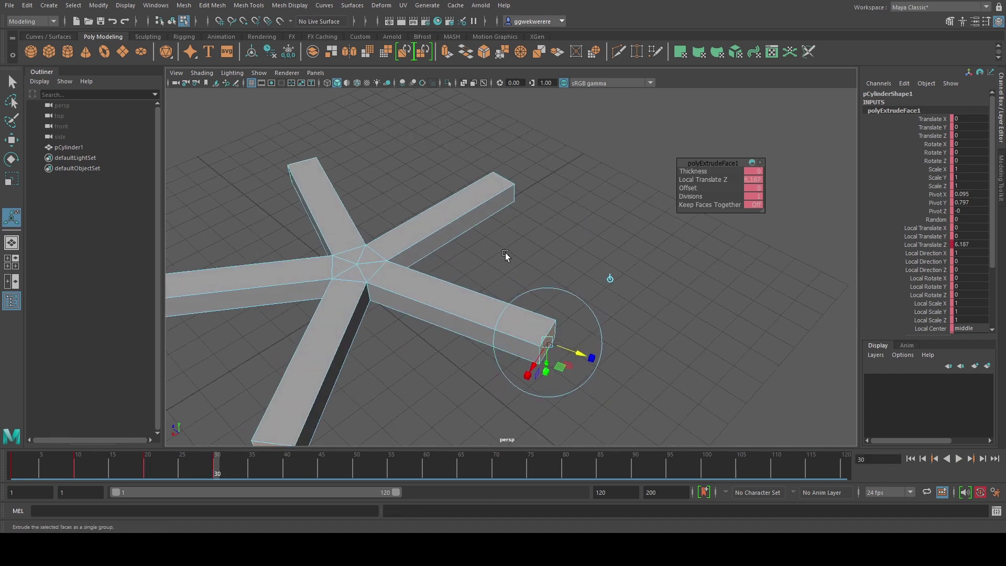
pyautogui.click(505, 253)
pyautogui.moveTo(419, 299)
pyautogui.keyDown('alt'); pyautogui.mouseDown()
pyautogui.moveTo(371, 296)
pyautogui.moveTo(376, 318)
pyautogui.moveTo(409, 330)
pyautogui.moveTo(416, 311)
pyautogui.mouseUp(); pyautogui.keyUp('alt')
pyautogui.click(400, 288)
pyautogui.press('q')
pyautogui.press('F8')
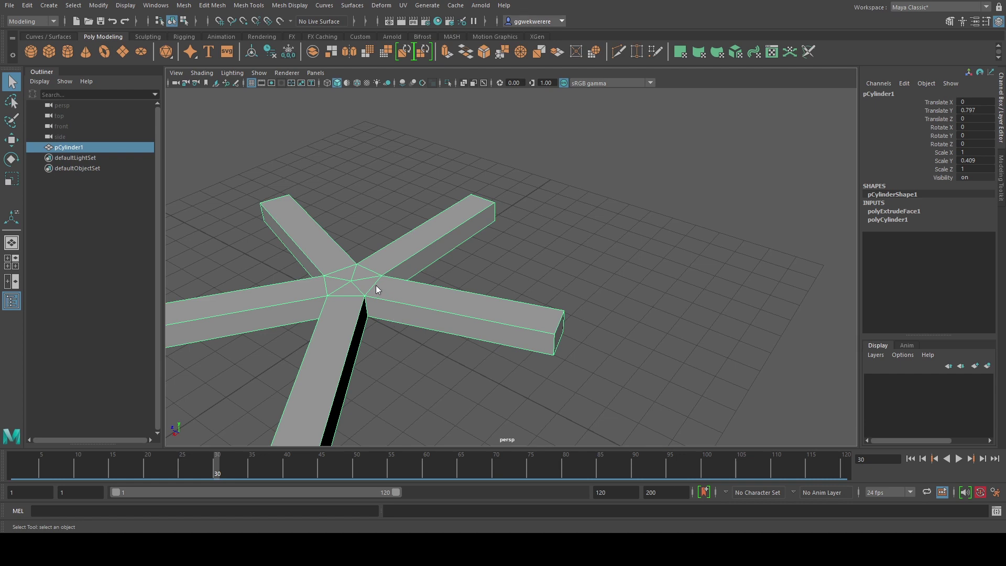
# Step: Insert three edge loops spaced along one arm of the star with the Insert Edge Loop tool
pyautogui.keyDown('shift'); pyautogui.moveTo(375, 286); pyautogui.dragTo(428, 320, button='right'); pyautogui.keyUp('shift')
pyautogui.keyDown('alt'); pyautogui.moveTo(428, 319); pyautogui.dragTo(419, 310); pyautogui.keyUp('alt')
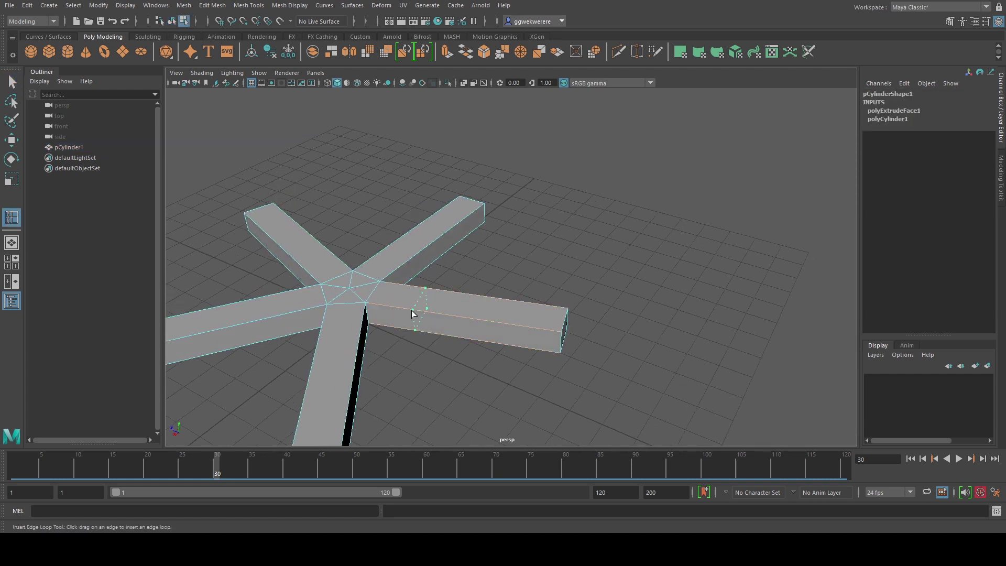
pyautogui.click(409, 311)
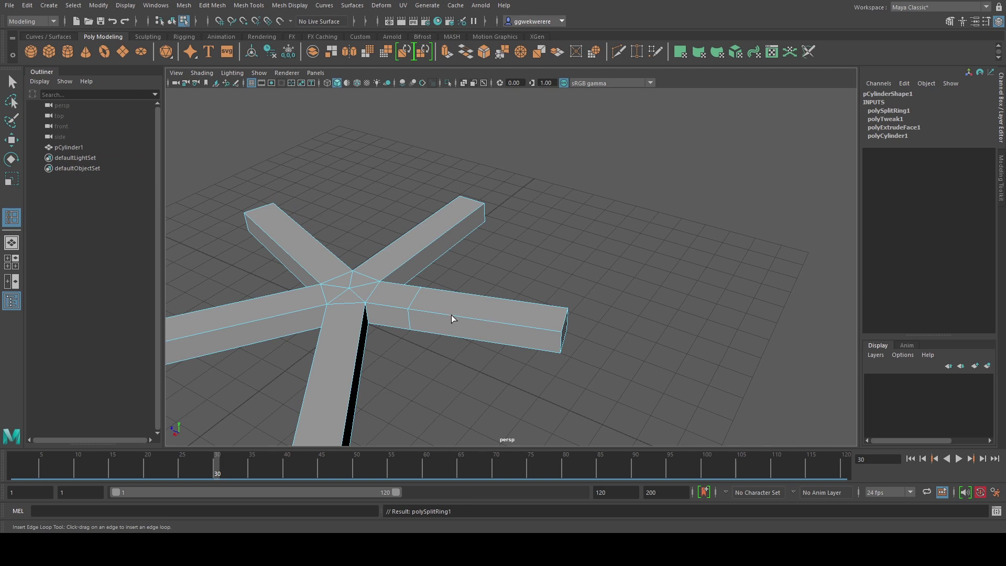
pyautogui.click(452, 317)
pyautogui.click(498, 322)
# Step: Insert three edge loops along each of the next two arms on the far side of the star
pyautogui.keyDown('alt'); pyautogui.moveTo(498, 322); pyautogui.dragTo(406, 248); pyautogui.keyUp('alt')
pyautogui.click(408, 247)
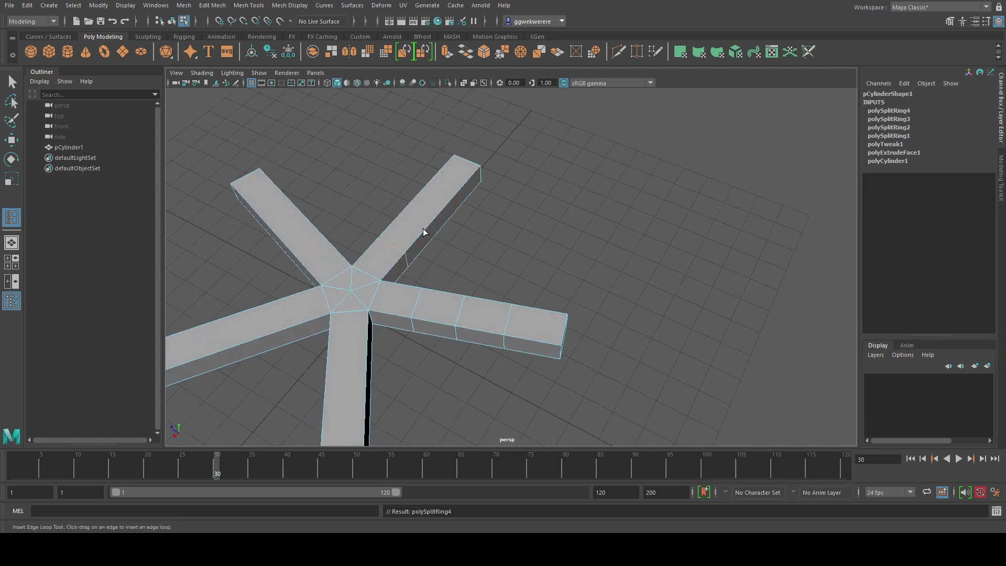
pyautogui.click(429, 222)
pyautogui.click(451, 202)
pyautogui.keyDown('alt'); pyautogui.moveTo(382, 271); pyautogui.dragTo(464, 250, button='middle'); pyautogui.keyUp('alt')
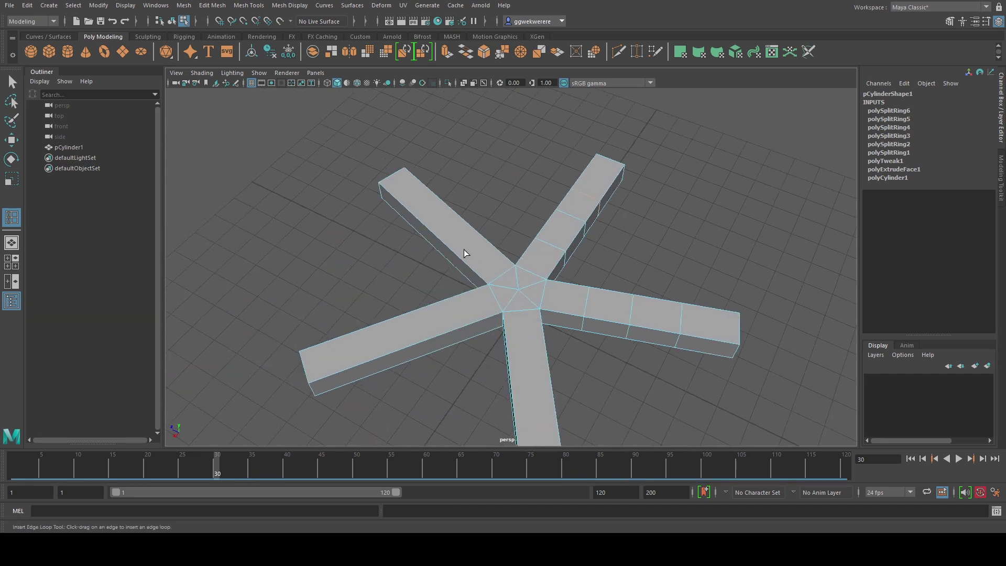
pyautogui.click(461, 261)
pyautogui.click(433, 235)
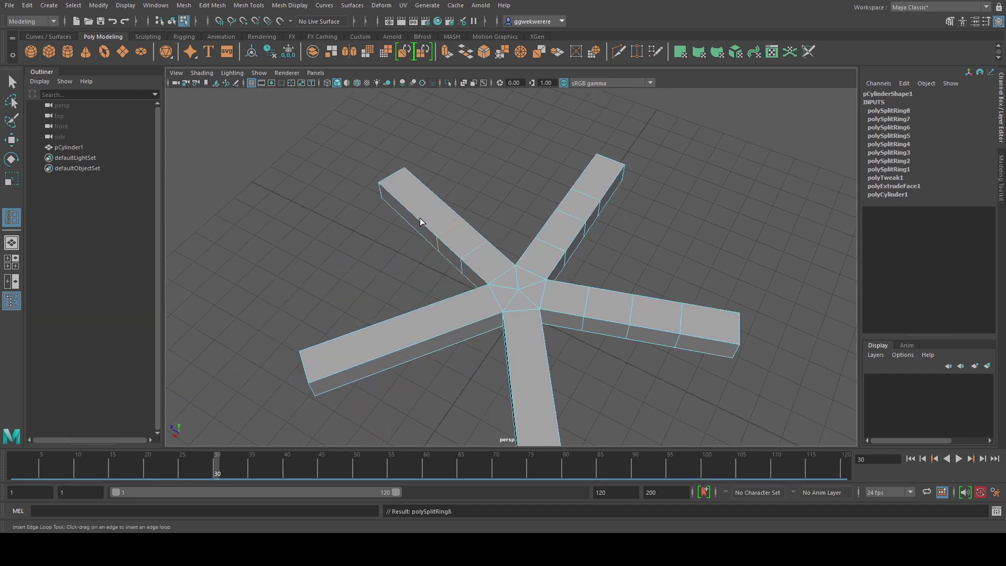
pyautogui.click(419, 218)
# Step: Insert three edge loops along each of the two remaining undivided arms
pyautogui.keyDown('alt'); pyautogui.moveTo(420, 315); pyautogui.dragTo(422, 306, button='middle'); pyautogui.keyUp('alt')
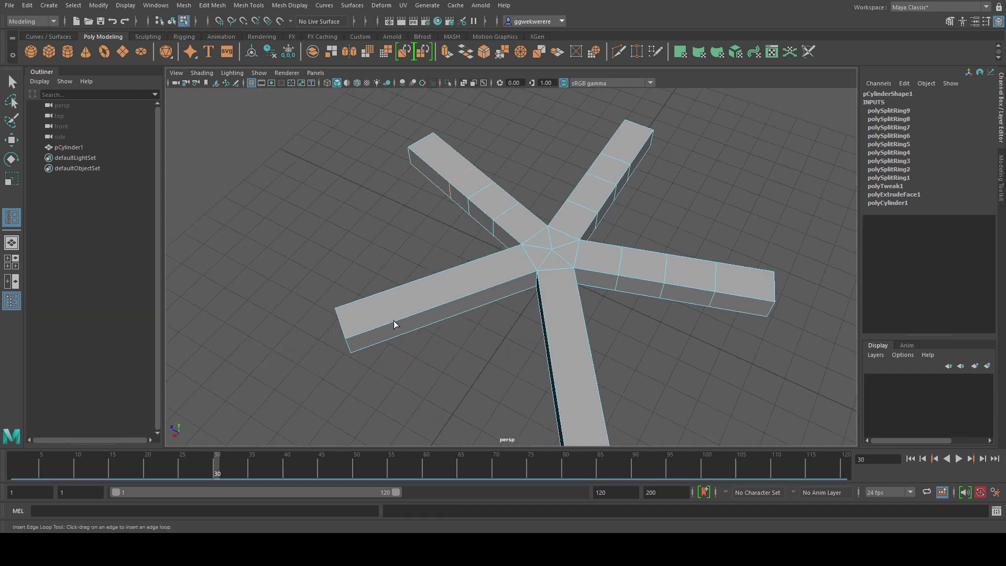
pyautogui.click(395, 321)
pyautogui.click(447, 305)
pyautogui.click(487, 288)
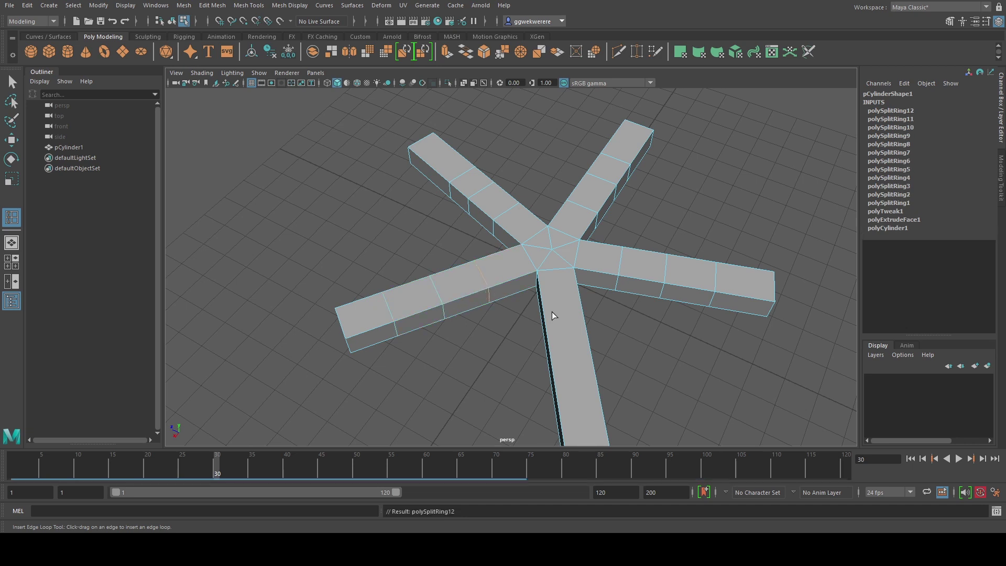
pyautogui.click(543, 308)
pyautogui.keyDown('alt'); pyautogui.moveTo(550, 357); pyautogui.dragTo(546, 297, button='middle'); pyautogui.keyUp('alt')
pyautogui.click(547, 299)
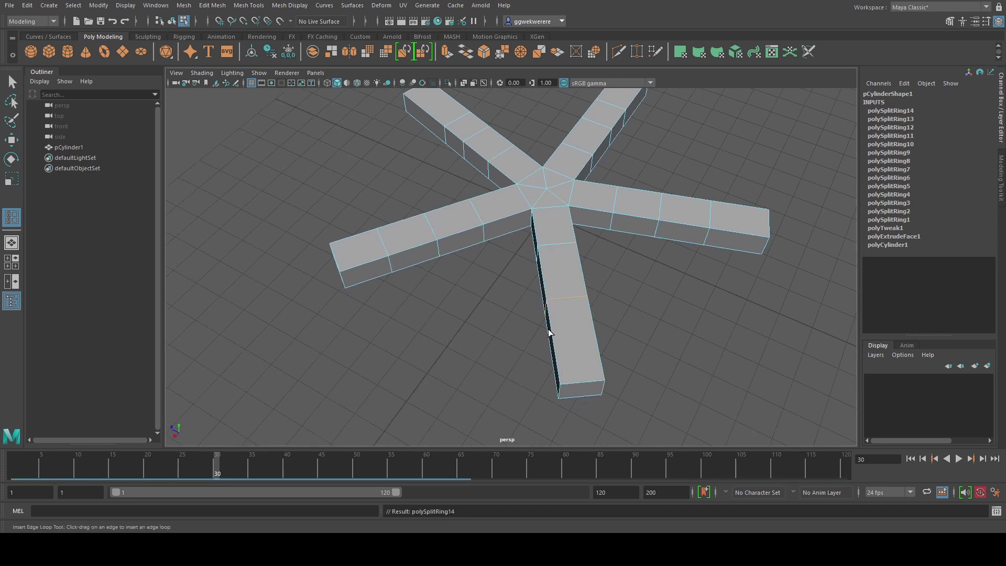
pyautogui.click(559, 351)
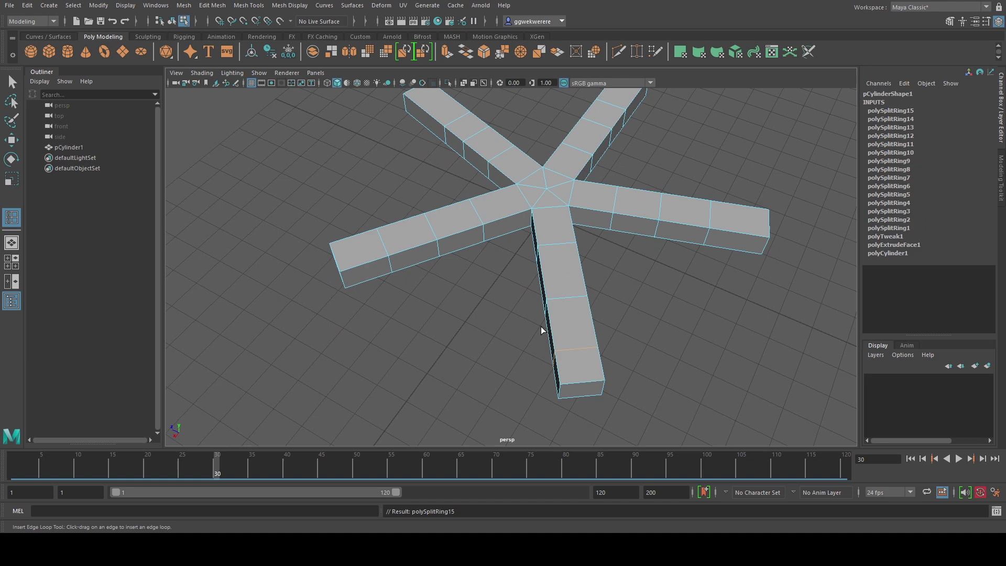
# Step: Leave the Insert Edge Loop tool and return to object mode with the divided star mesh selected
pyautogui.keyDown('alt'); pyautogui.moveTo(597, 326); pyautogui.dragTo(546, 332); pyautogui.keyUp('alt')
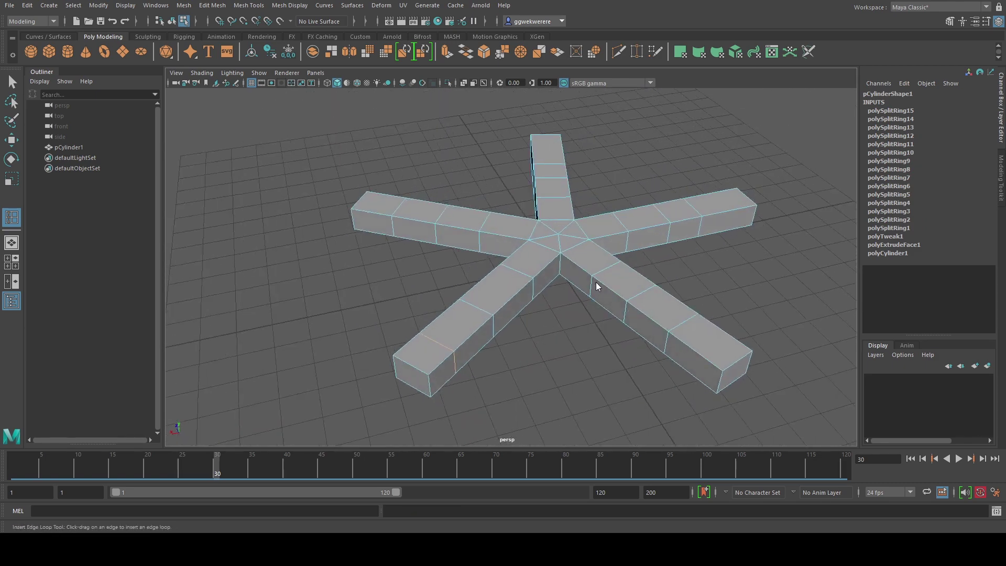
pyautogui.press('F8')
pyautogui.press('3')
pyautogui.hotkey('ctrl', 'z')
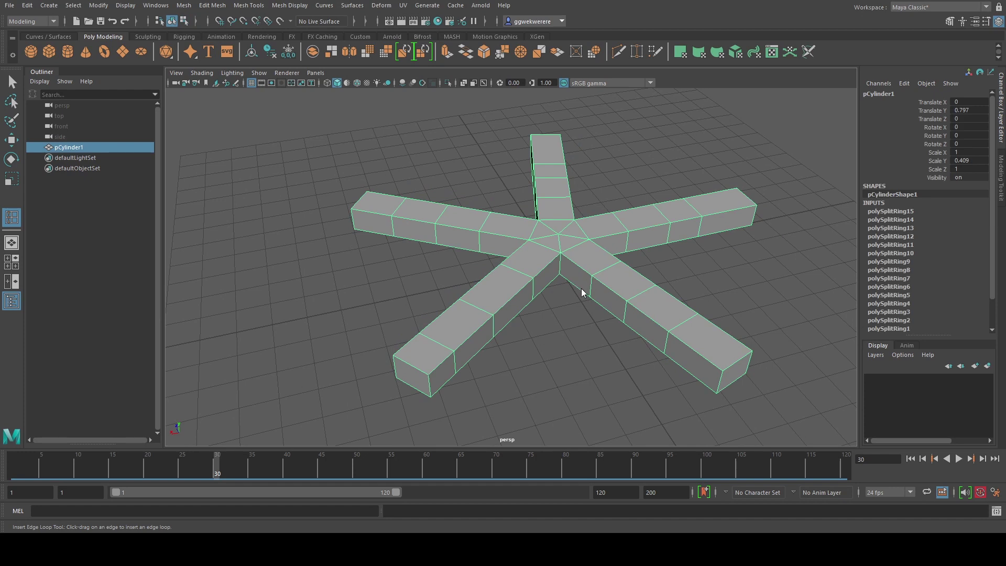
pyautogui.press('F8')
pyautogui.keyDown('alt'); pyautogui.moveTo(536, 356); pyautogui.dragTo(608, 277); pyautogui.keyUp('alt')
pyautogui.click(616, 262)
pyautogui.hotkey('ctrl', 'z')
pyautogui.hotkey('ctrl', 'z')
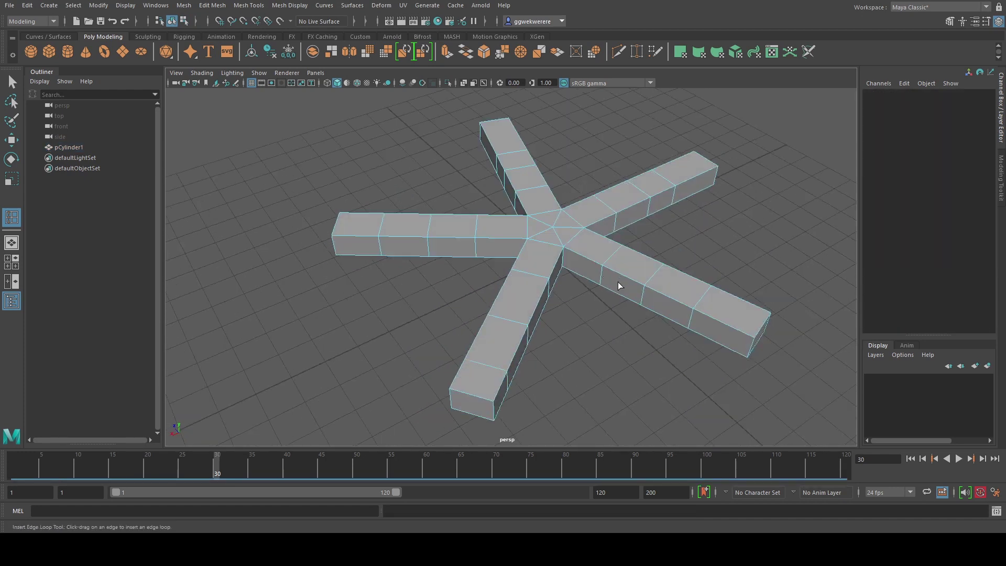
pyautogui.hotkey('ctrl', 'z')
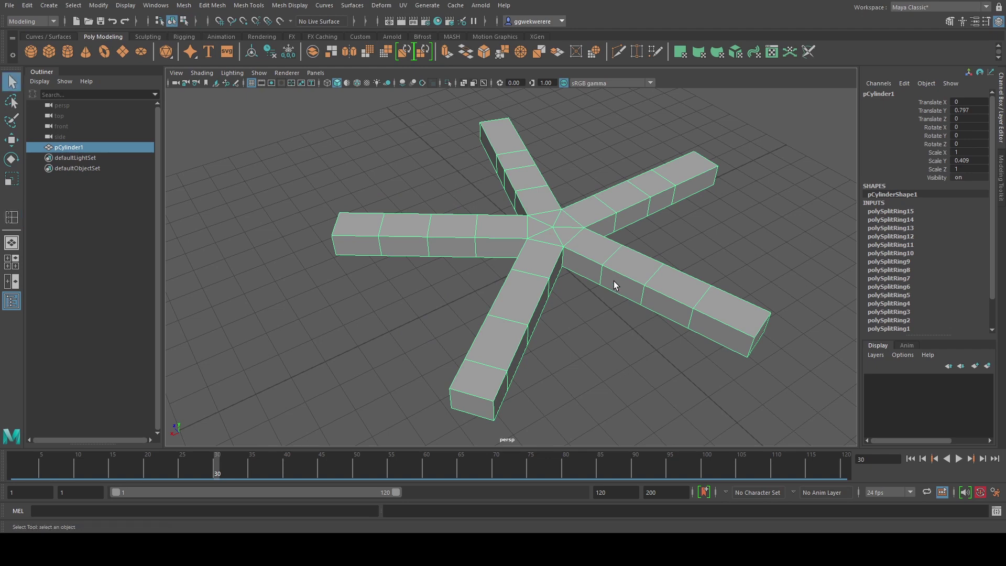
# Step: Select both side faces of the second segment out from the centre on every arm
pyautogui.press('F11')
pyautogui.keyDown('alt'); pyautogui.moveTo(616, 285); pyautogui.dragTo(484, 317); pyautogui.keyUp('alt')
pyautogui.click(438, 328)
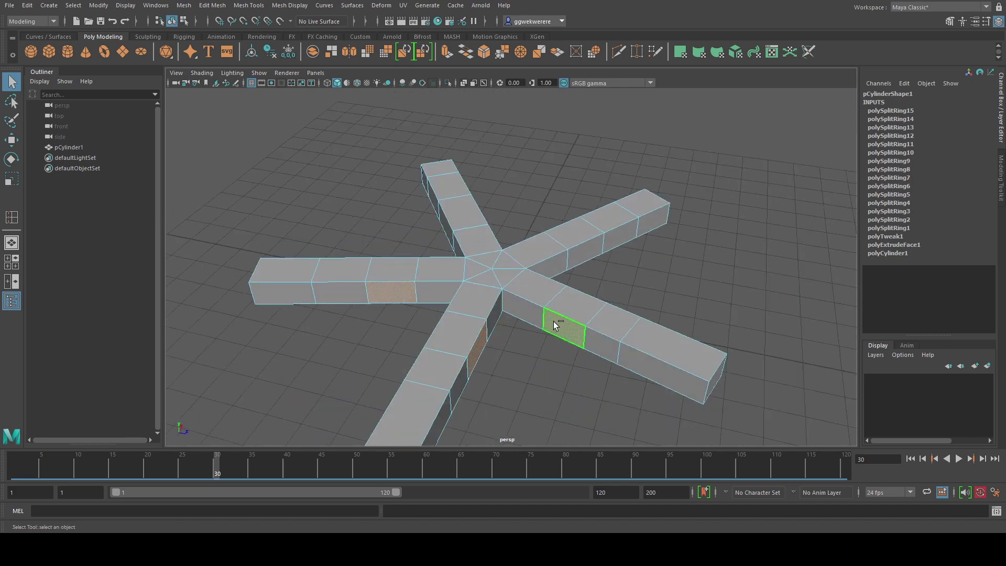
pyautogui.moveTo(554, 322)
pyautogui.keyDown('alt'); pyautogui.mouseDown()
pyautogui.moveTo(501, 328)
pyautogui.moveTo(567, 319)
pyautogui.mouseUp(); pyautogui.keyUp('alt')
pyautogui.keyDown('shift'); pyautogui.click(450, 328); pyautogui.keyUp('shift')
pyautogui.keyDown('shift'); pyautogui.click(566, 318); pyautogui.keyUp('shift')
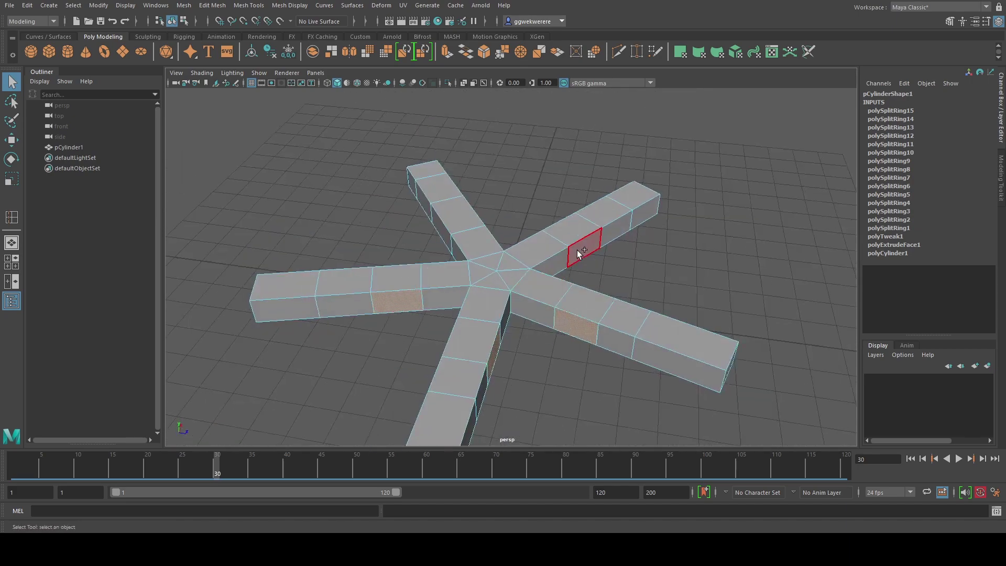
pyautogui.keyDown('alt'); pyautogui.moveTo(577, 250); pyautogui.dragTo(546, 297); pyautogui.keyUp('alt')
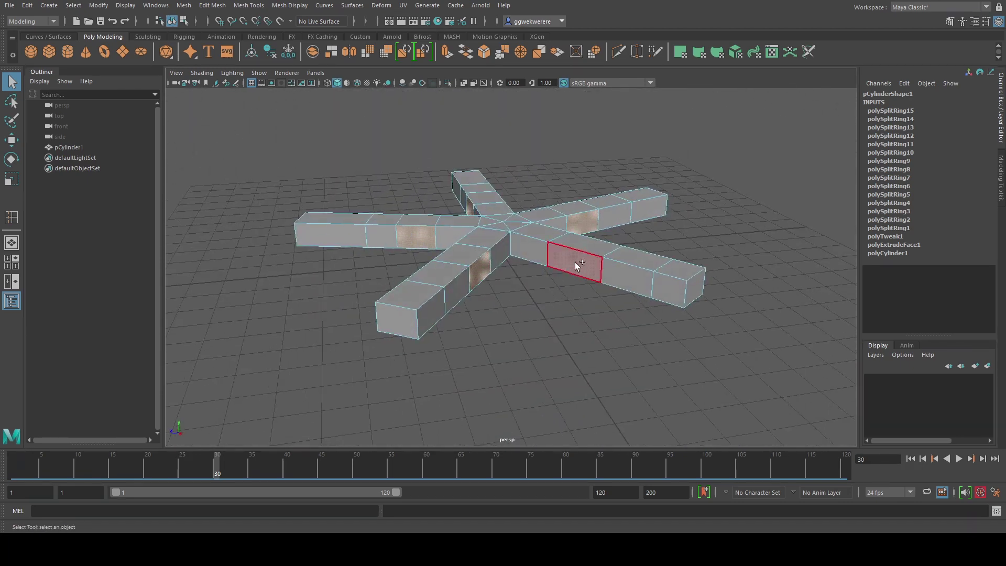
pyautogui.keyDown('alt'); pyautogui.moveTo(574, 262); pyautogui.dragTo(510, 289); pyautogui.keyUp('alt')
pyautogui.click(526, 310)
pyautogui.keyDown('alt'); pyautogui.moveTo(566, 316); pyautogui.dragTo(500, 285); pyautogui.keyUp('alt')
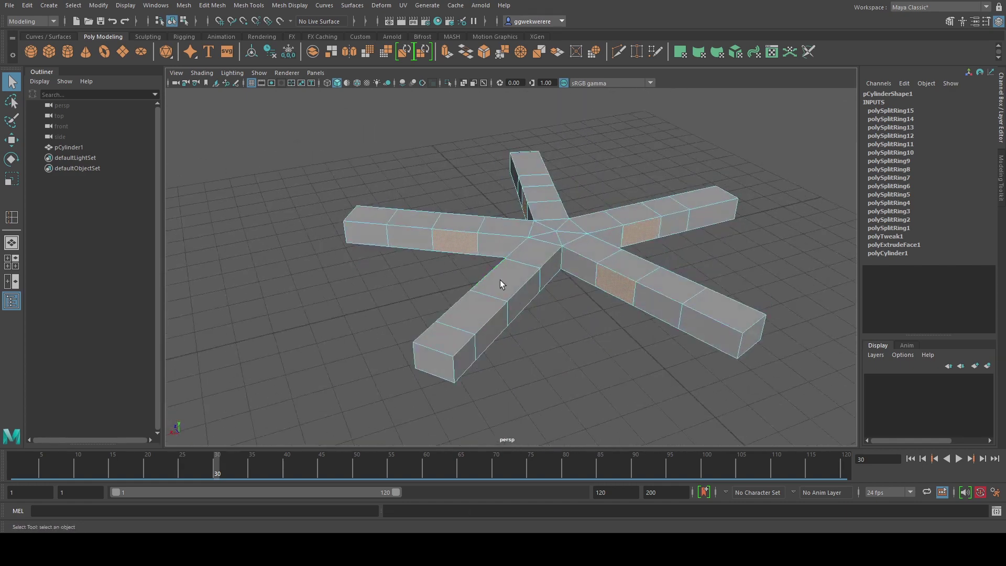
pyautogui.keyDown('shift'); pyautogui.click(520, 301); pyautogui.keyUp('shift')
pyautogui.keyDown('alt'); pyautogui.moveTo(604, 281); pyautogui.dragTo(485, 319); pyautogui.keyUp('alt')
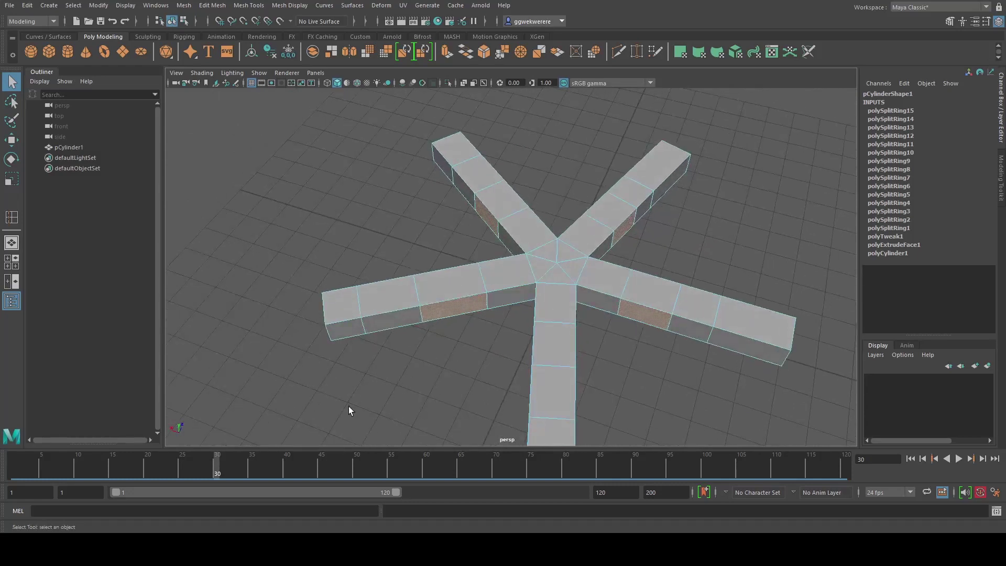
# Step: Try extruding the selected side faces at frame 20 with a Local Translate Z of about 0.734 and Local Scale Y of about 0.488
pyautogui.moveTo(225, 473)
pyautogui.mouseDown()
pyautogui.moveTo(5, 496)
pyautogui.moveTo(74, 470)
pyautogui.mouseUp()
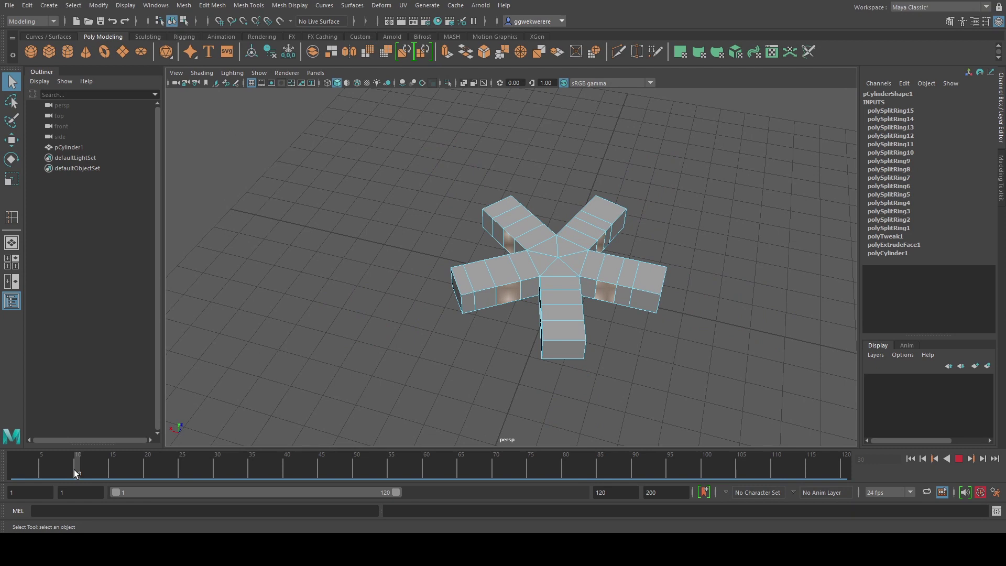
pyautogui.moveTo(74, 470)
pyautogui.mouseDown()
pyautogui.moveTo(314, 465)
pyautogui.moveTo(65, 466)
pyautogui.moveTo(148, 464)
pyautogui.mouseUp()
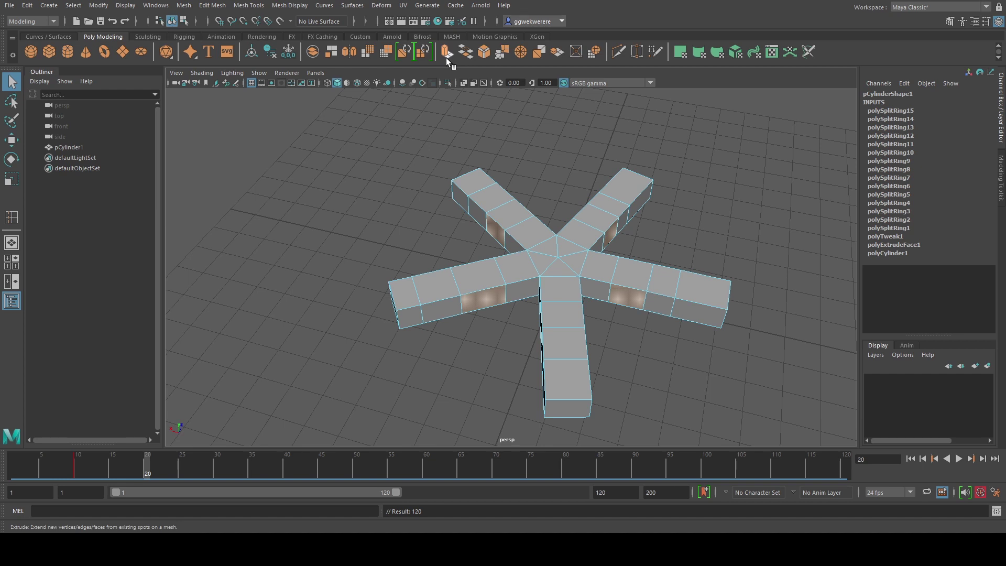
pyautogui.moveTo(622, 325); pyautogui.dragTo(642, 324)
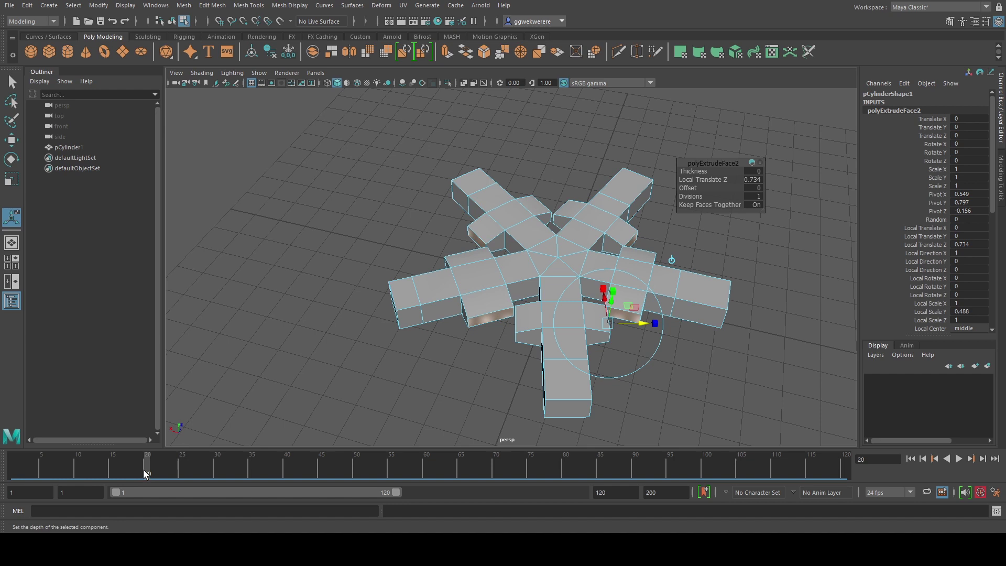
pyautogui.moveTo(146, 474); pyautogui.dragTo(83, 470)
pyautogui.hotkey('ctrl', 'z')
pyautogui.hotkey('ctrl', 'z')
pyautogui.hotkey('ctrl', 'z')
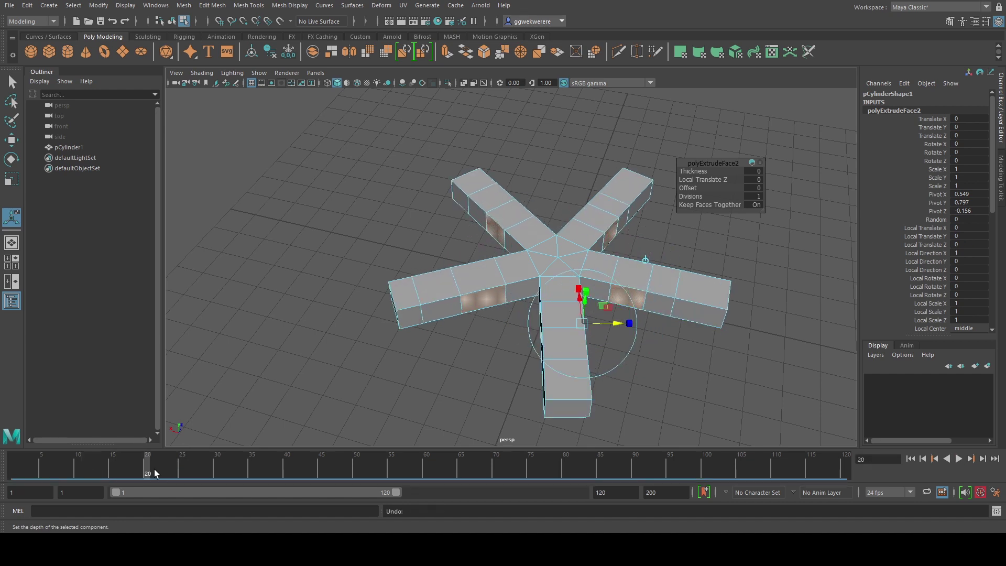
# Step: Extrude the selected side faces at frame 10 without offset and keyframe the extrusion attributes
pyautogui.moveTo(154, 470); pyautogui.dragTo(77, 474)
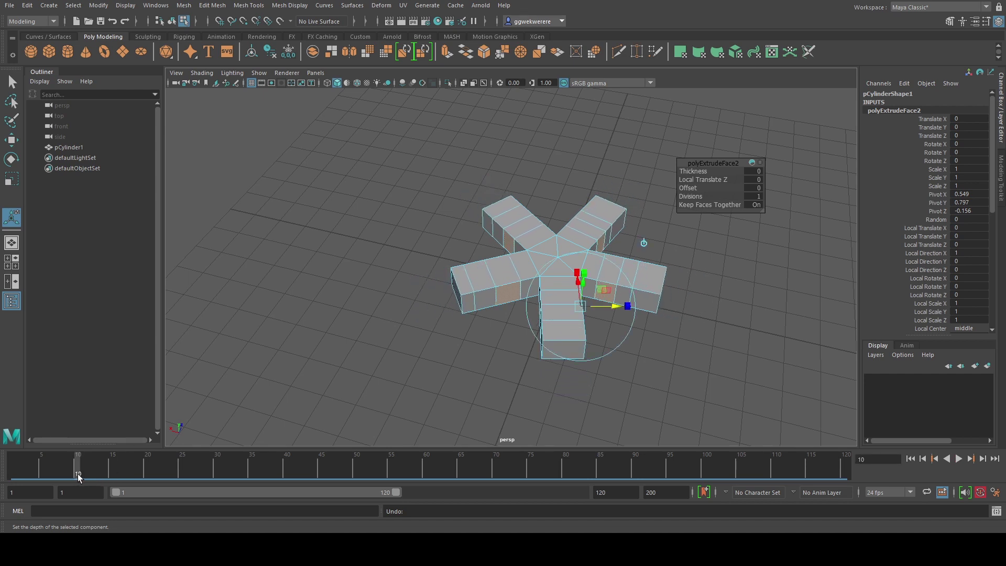
pyautogui.click(445, 51)
pyautogui.press('s')
# Step: Key the side extrusion at frame 20 with a Local Translate Z of about 0.662 and a Local Scale Y of about 0.838
pyautogui.moveTo(86, 469); pyautogui.dragTo(146, 472)
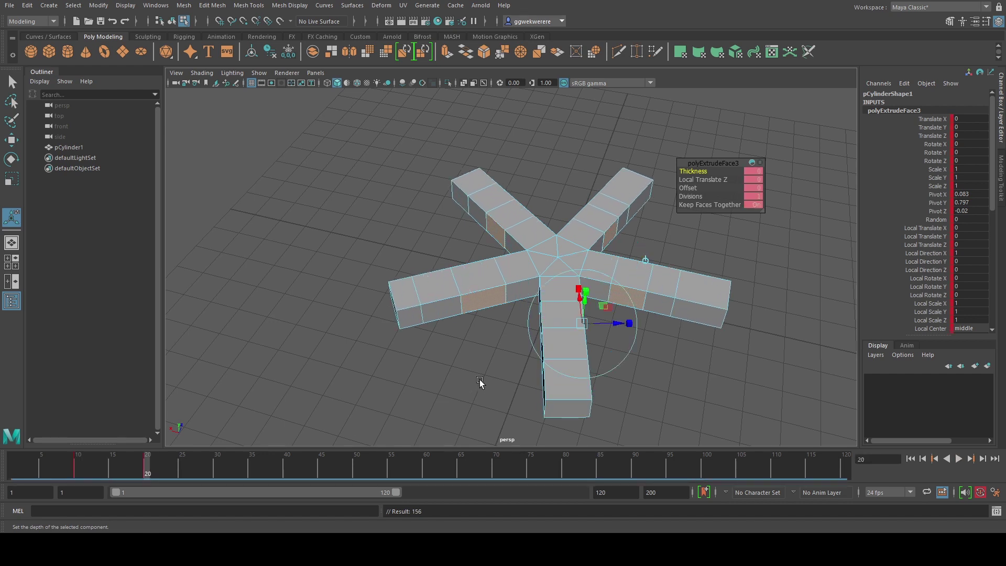
pyautogui.keyDown('alt'); pyautogui.moveTo(479, 383); pyautogui.dragTo(489, 363); pyautogui.keyUp('alt')
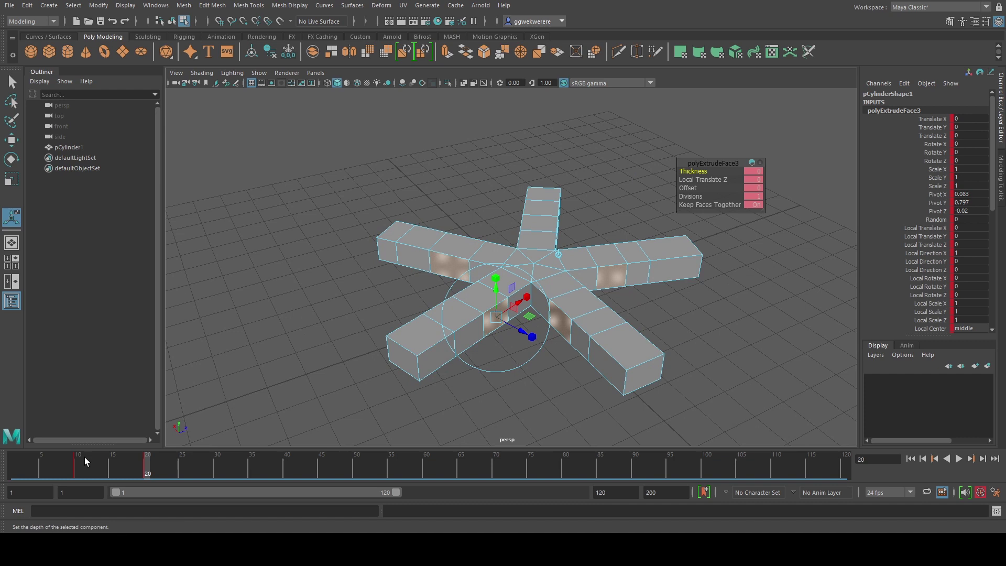
pyautogui.moveTo(519, 334); pyautogui.dragTo(540, 342)
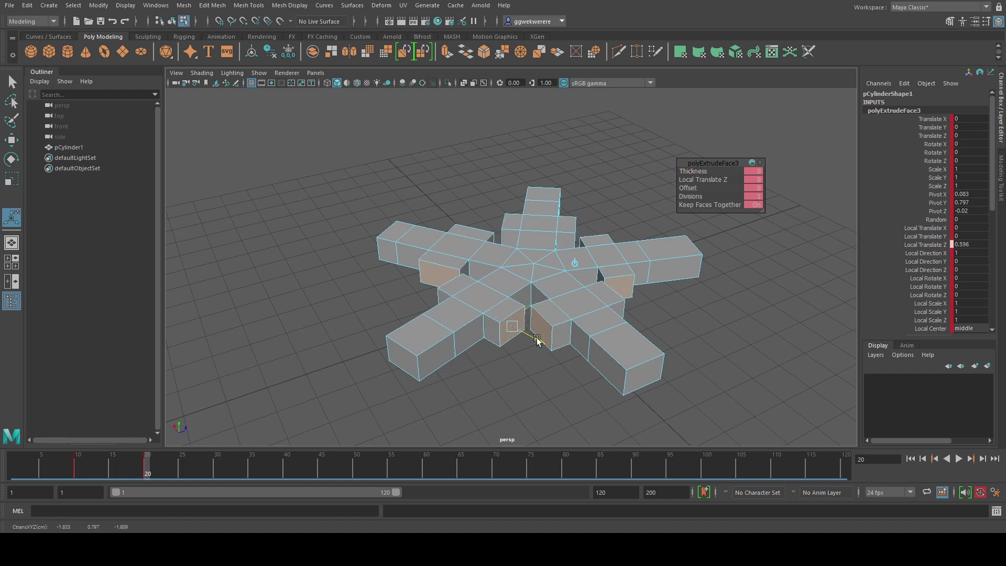
pyautogui.press('s')
pyautogui.keyDown('alt'); pyautogui.moveTo(481, 354); pyautogui.dragTo(538, 337); pyautogui.keyUp('alt')
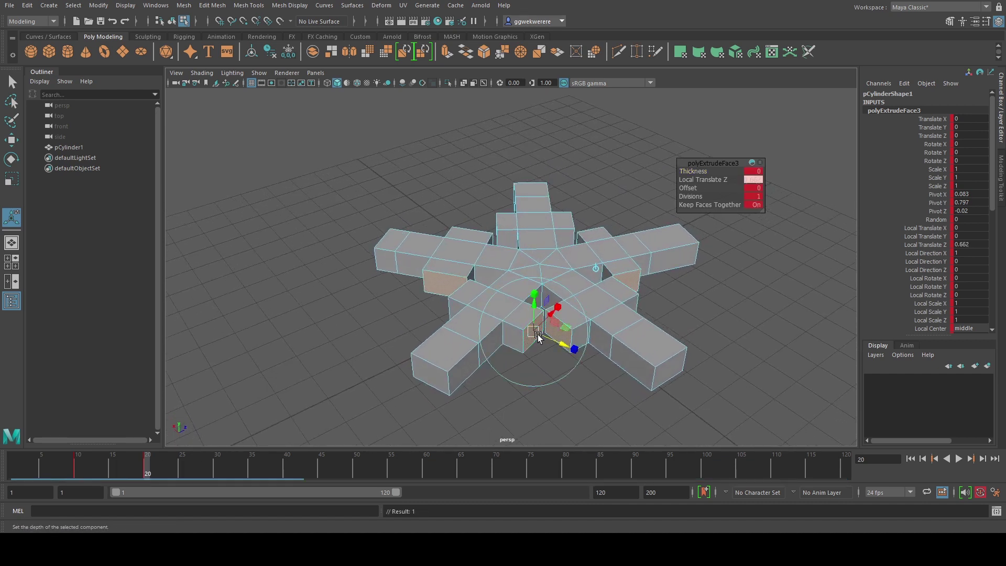
pyautogui.moveTo(525, 279); pyautogui.dragTo(535, 299)
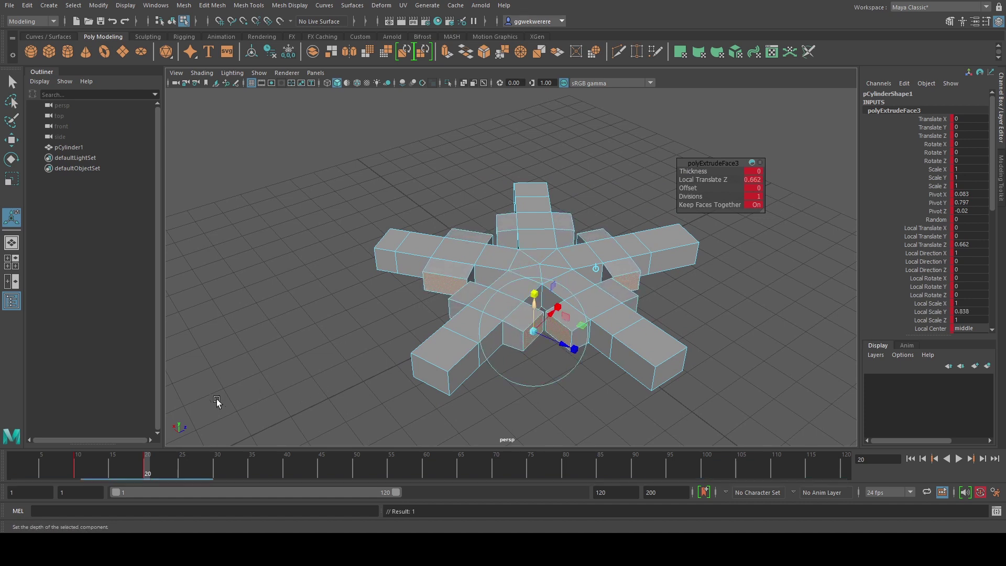
pyautogui.moveTo(147, 464)
pyautogui.mouseDown()
pyautogui.moveTo(51, 473)
pyautogui.moveTo(316, 470)
pyautogui.moveTo(93, 476)
pyautogui.moveTo(147, 472)
pyautogui.mouseUp()
# Step: Select the end face and both side faces of the outermost segment on every arm
pyautogui.press('e')
pyautogui.keyDown('alt'); pyautogui.moveTo(337, 359); pyautogui.dragTo(450, 330); pyautogui.keyUp('alt')
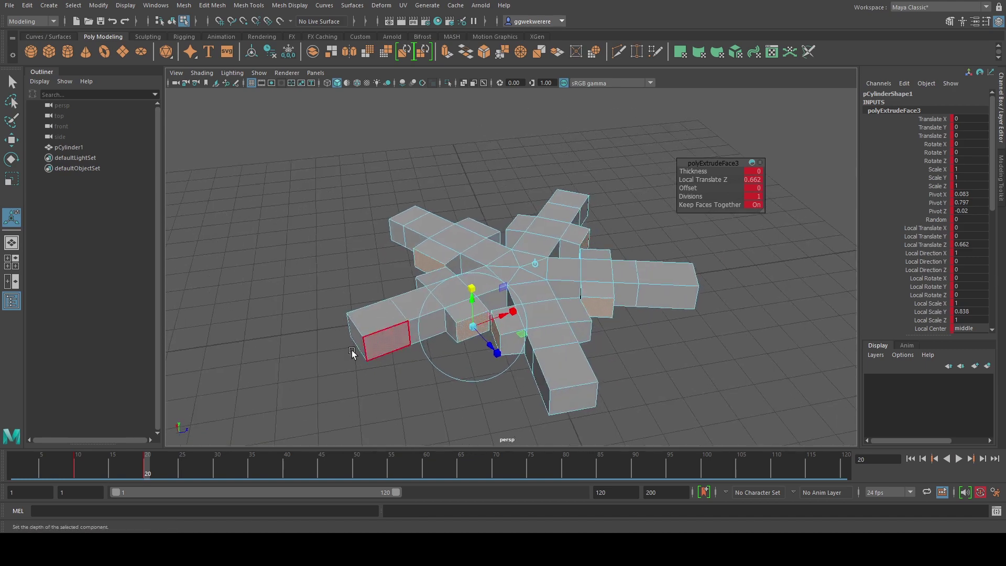
pyautogui.click(377, 350)
pyautogui.click(349, 367)
pyautogui.keyDown('alt'); pyautogui.moveTo(367, 365); pyautogui.dragTo(589, 358); pyautogui.keyUp('alt')
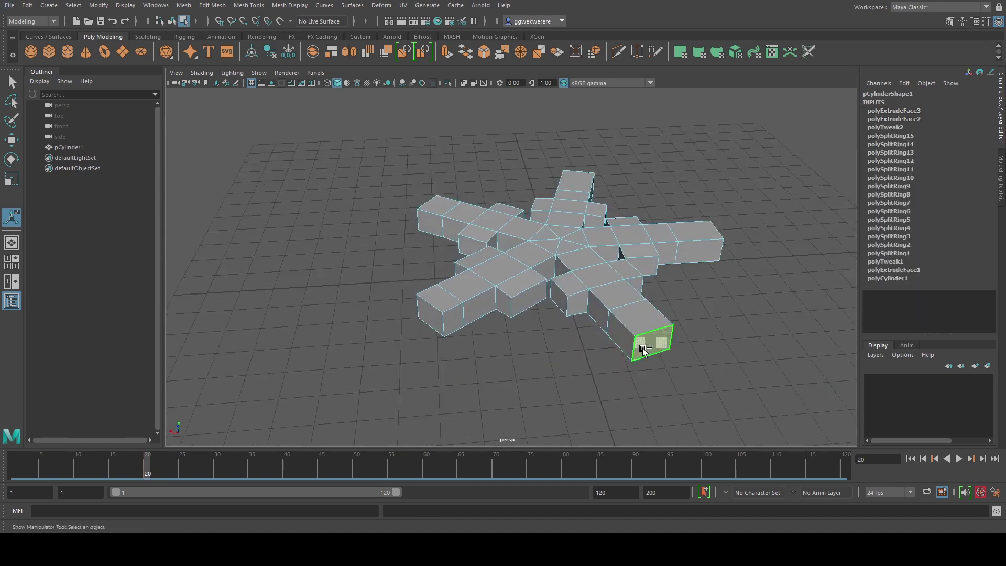
pyautogui.keyDown('alt'); pyautogui.moveTo(690, 333); pyautogui.dragTo(454, 367); pyautogui.keyUp('alt')
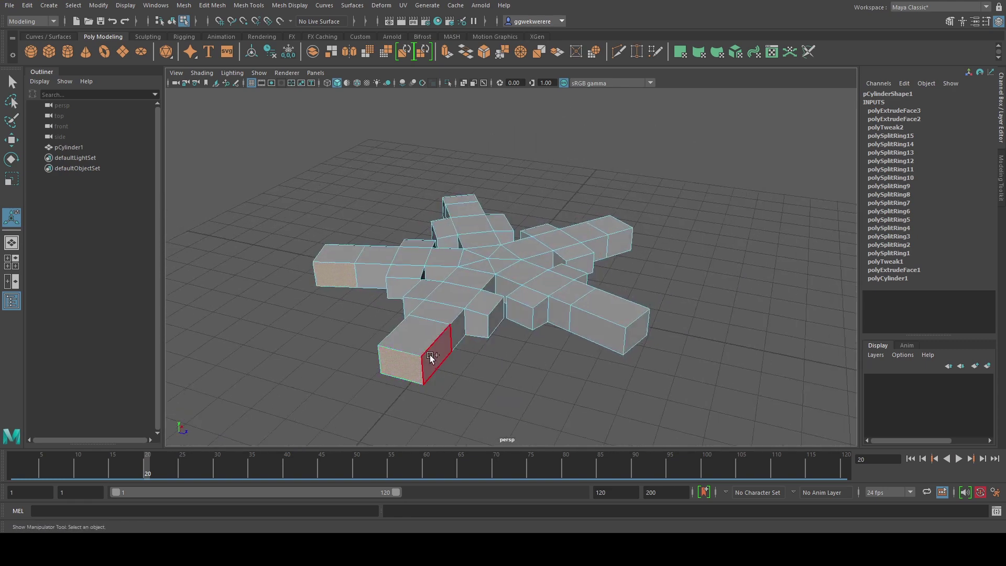
pyautogui.keyDown('shift'); pyautogui.click(430, 354); pyautogui.keyUp('shift')
pyautogui.keyDown('alt'); pyautogui.moveTo(558, 348); pyautogui.dragTo(498, 339); pyautogui.keyUp('alt')
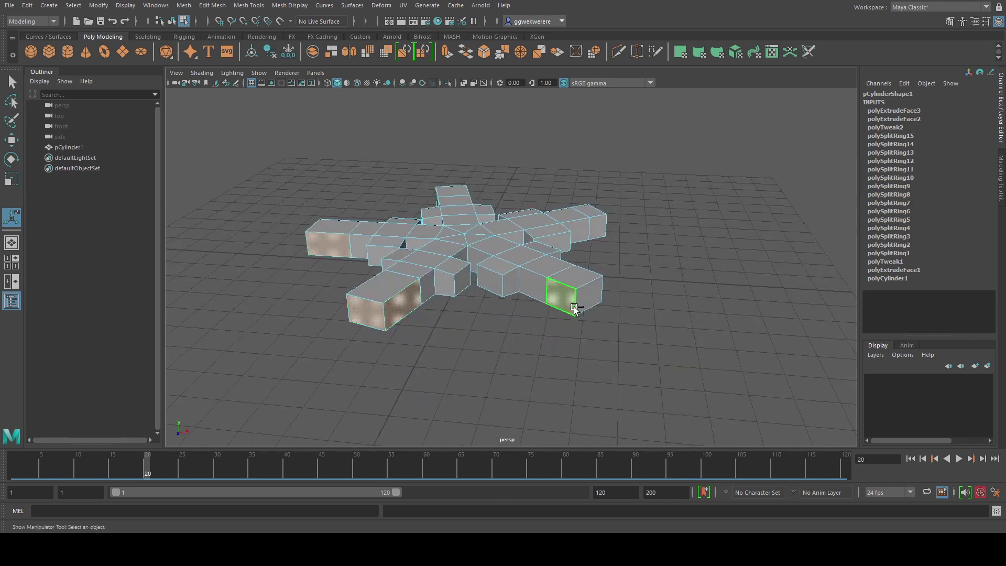
pyautogui.keyDown('alt'); pyautogui.moveTo(587, 313); pyautogui.dragTo(456, 313); pyautogui.keyUp('alt')
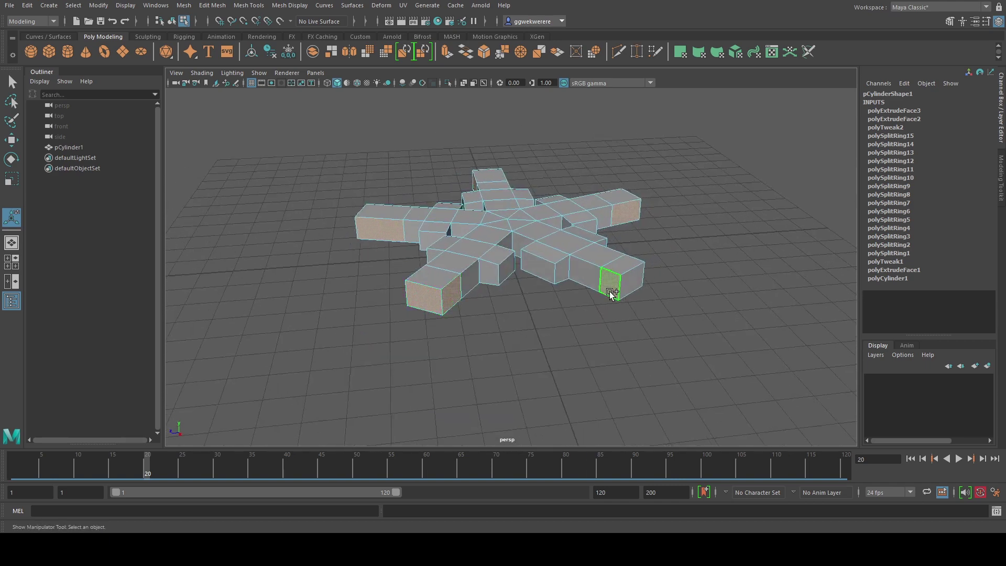
pyautogui.keyDown('alt'); pyautogui.moveTo(610, 293); pyautogui.dragTo(535, 309); pyautogui.keyUp('alt')
pyautogui.keyDown('alt'); pyautogui.moveTo(616, 314); pyautogui.dragTo(360, 410); pyautogui.keyUp('alt')
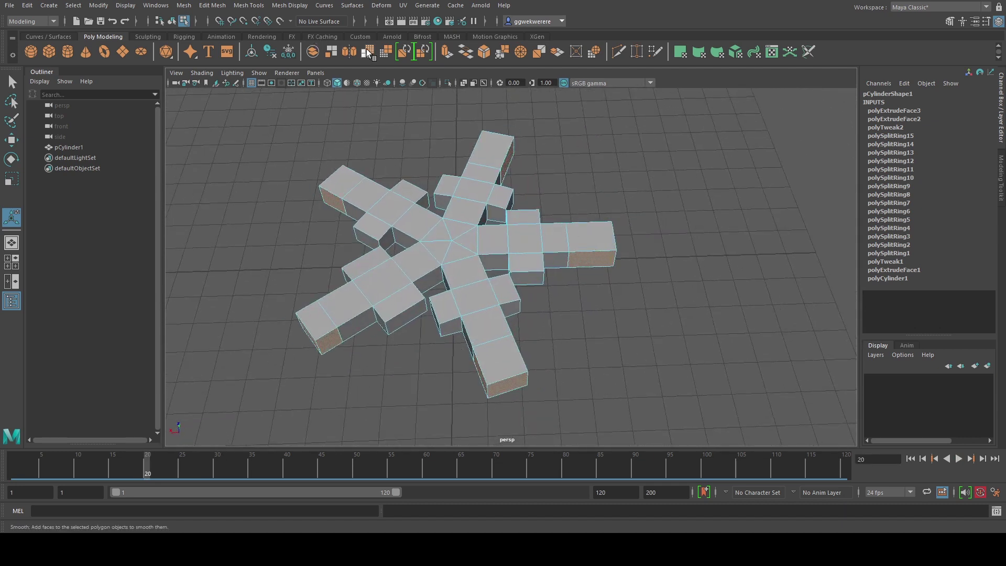
# Step: Extrude the selected outer-segment faces and keyframe the extrusion attributes at frame 15 without offset
pyautogui.click(445, 52)
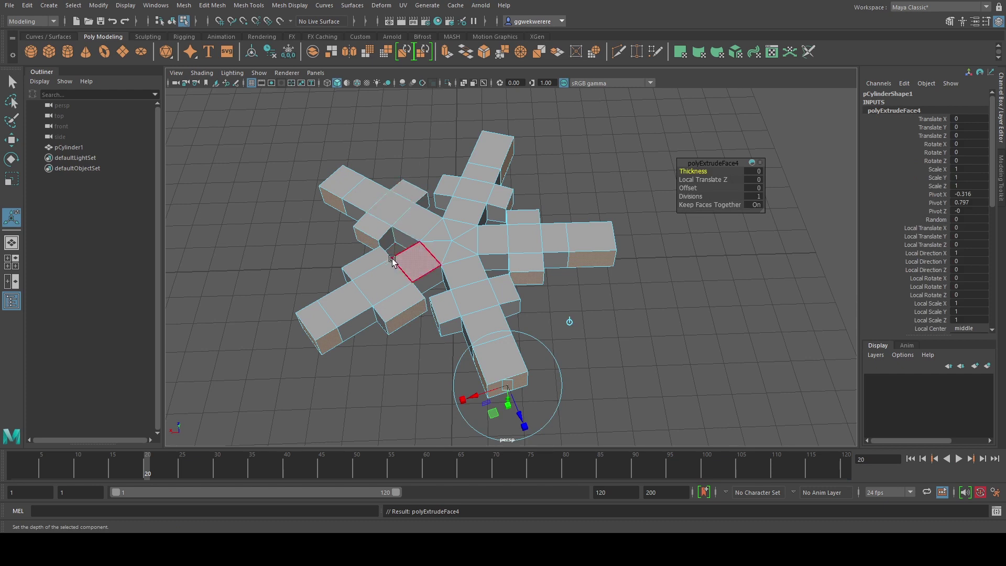
pyautogui.moveTo(164, 469)
pyautogui.mouseDown()
pyautogui.moveTo(119, 471)
pyautogui.moveTo(213, 476)
pyautogui.moveTo(113, 475)
pyautogui.mouseUp()
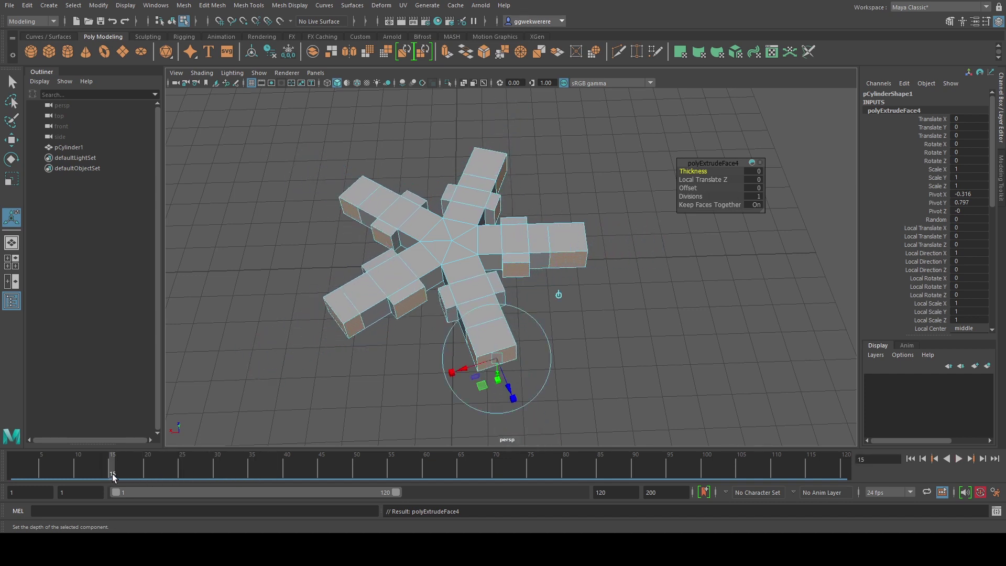
pyautogui.press('s')
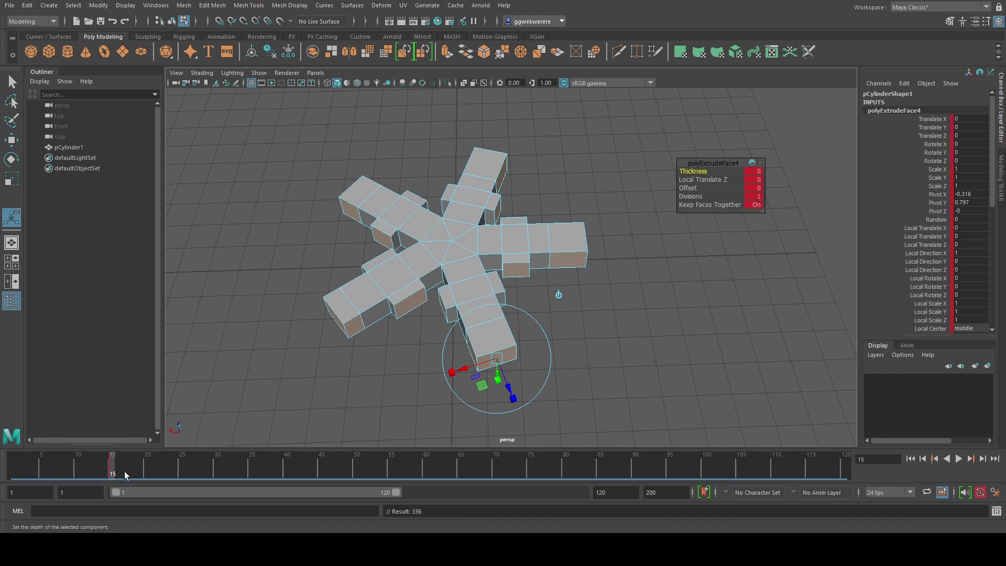
# Step: Key the outer extrusion at frame 25 with a Local Translate Z of about 1.942 and Keep Faces Together off
pyautogui.moveTo(127, 471); pyautogui.dragTo(179, 475)
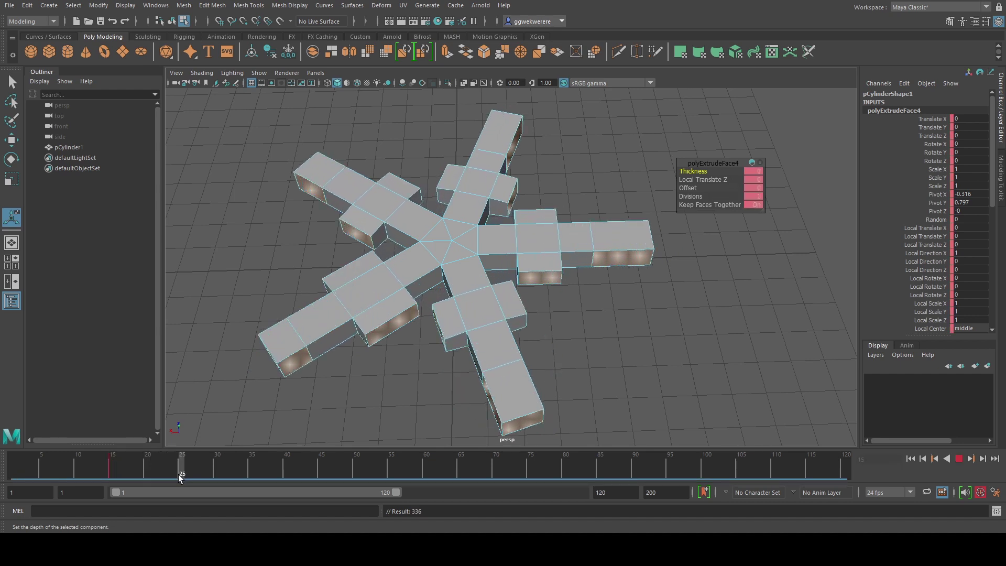
pyautogui.scroll(-3, 469, 397)
pyautogui.moveTo(481, 383); pyautogui.dragTo(471, 389)
pyautogui.hotkey('ctrl', 'z')
pyautogui.moveTo(530, 397); pyautogui.dragTo(541, 418)
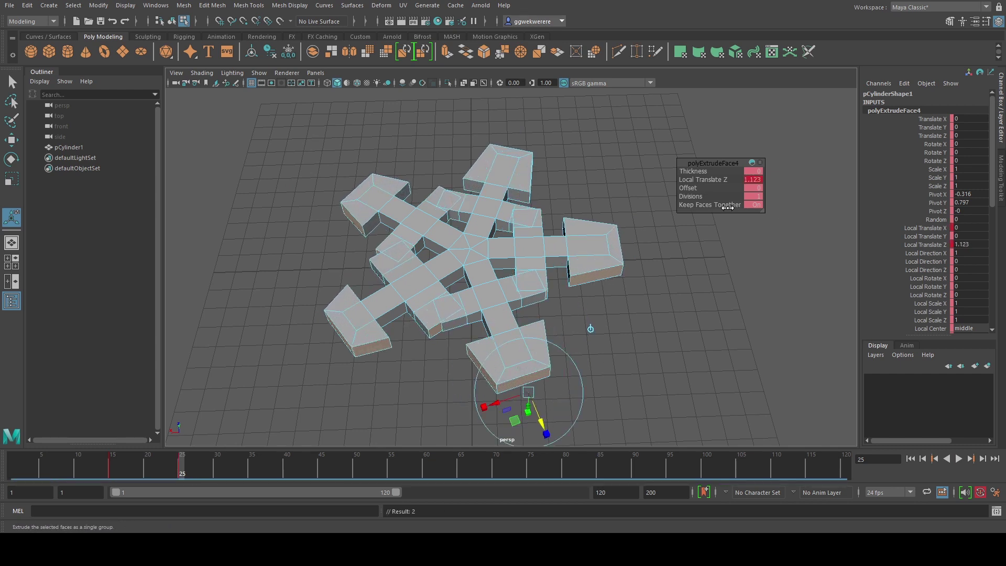
pyautogui.click(684, 204)
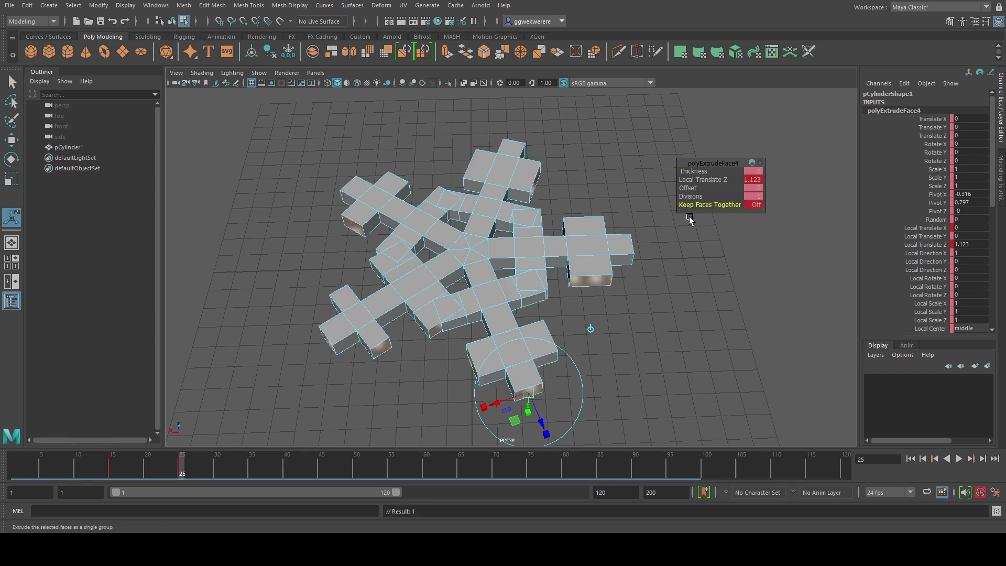
pyautogui.moveTo(536, 413); pyautogui.dragTo(551, 430)
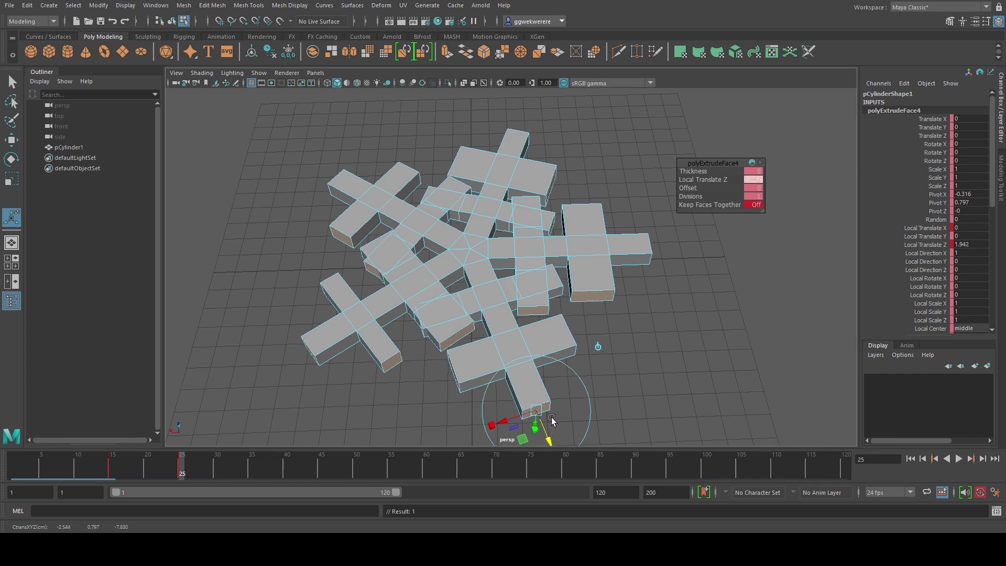
# Step: Return to frame 1, switch the cylinder to object mode and flatten it to a Scale Y of about 0.104
pyautogui.keyDown('alt'); pyautogui.moveTo(551, 424); pyautogui.dragTo(493, 422, button='right'); pyautogui.keyUp('alt')
pyautogui.keyDown('alt'); pyautogui.moveTo(492, 423); pyautogui.dragTo(462, 414); pyautogui.keyUp('alt')
pyautogui.moveTo(170, 463); pyautogui.dragTo(10, 464)
pyautogui.click(418, 307)
pyautogui.scroll(6, 420, 307)
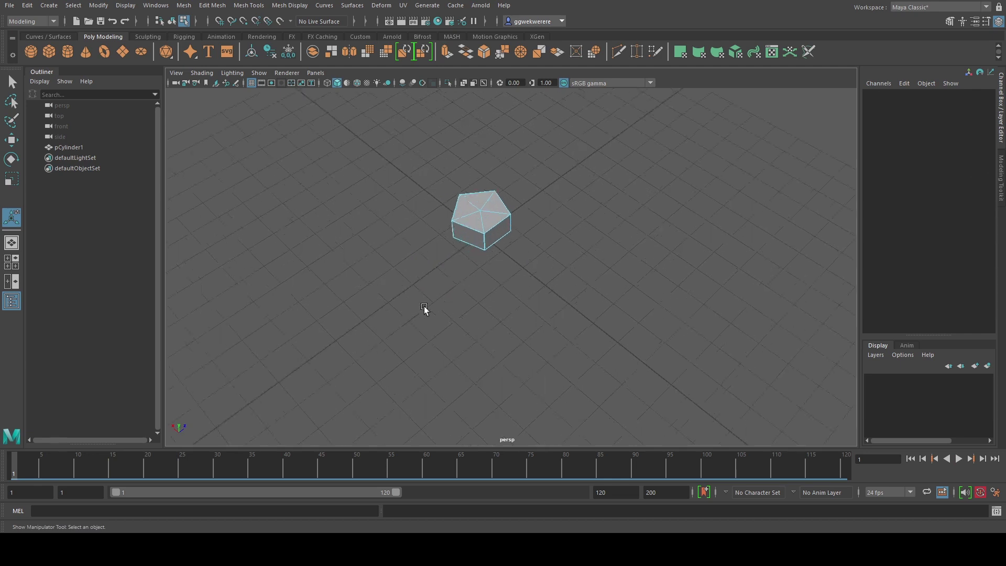
pyautogui.click(398, 268)
pyautogui.moveTo(434, 222); pyautogui.dragTo(438, 217, button='right')
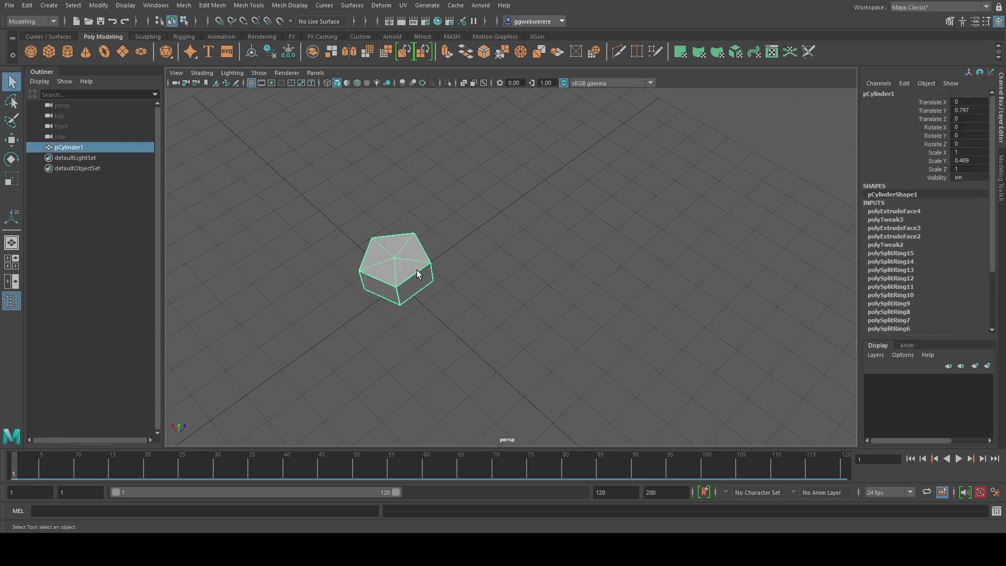
pyautogui.press('r')
pyautogui.moveTo(393, 234)
pyautogui.mouseDown()
pyautogui.moveTo(397, 269)
pyautogui.moveTo(393, 220)
pyautogui.mouseUp()
pyautogui.keyDown('alt'); pyautogui.moveTo(337, 275); pyautogui.dragTo(405, 279, button='middle'); pyautogui.keyUp('alt')
pyautogui.scroll(6, 403, 301)
pyautogui.moveTo(426, 268); pyautogui.dragTo(429, 287)
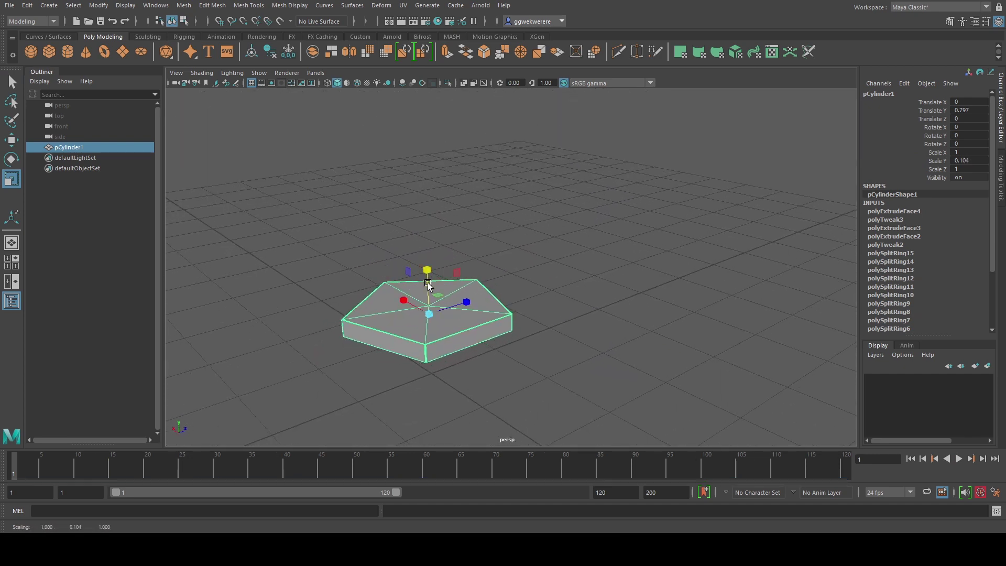
# Step: Scrub the animation to frame 30 and set the playback range to end at frame 30
pyautogui.moveTo(35, 468); pyautogui.dragTo(215, 476)
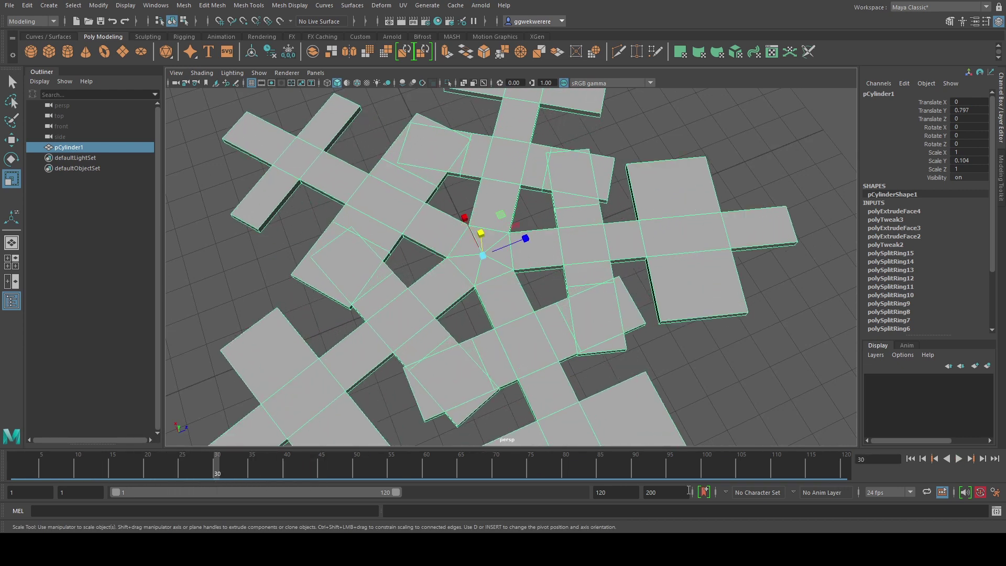
pyautogui.write('30')
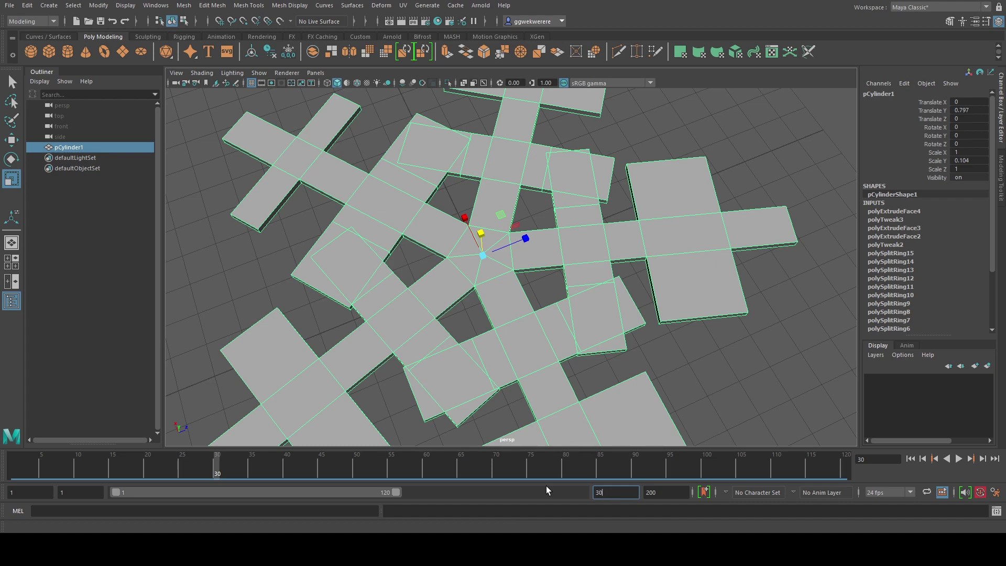
pyautogui.press('Return')
# Step: Play the animation from frame 1 and examine the growing extrusions from several angles and distances
pyautogui.scroll(-3, 587, 306)
pyautogui.keyDown('alt'); pyautogui.moveTo(587, 306); pyautogui.dragTo(519, 244); pyautogui.keyUp('alt')
pyautogui.click(23, 467)
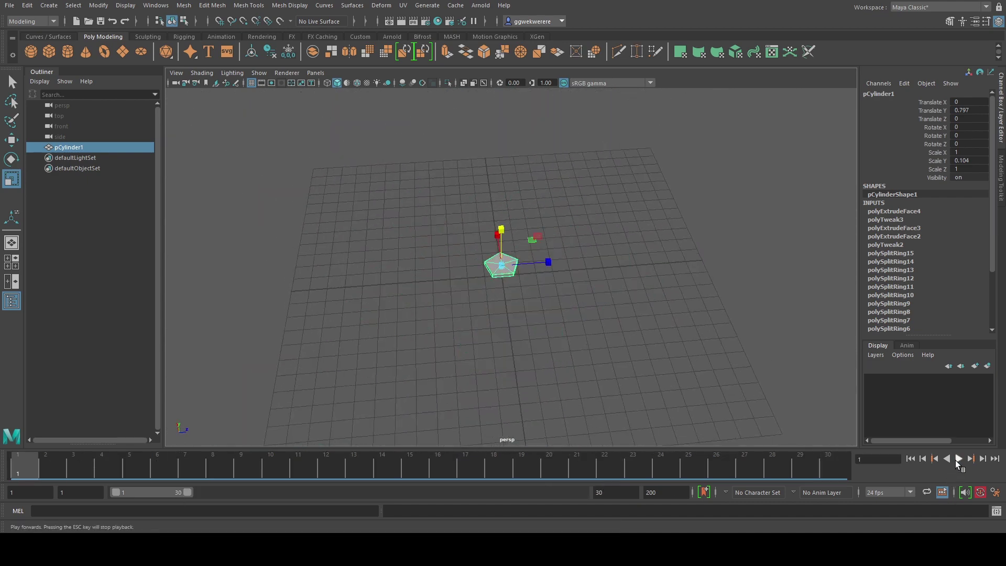
pyautogui.click(957, 460)
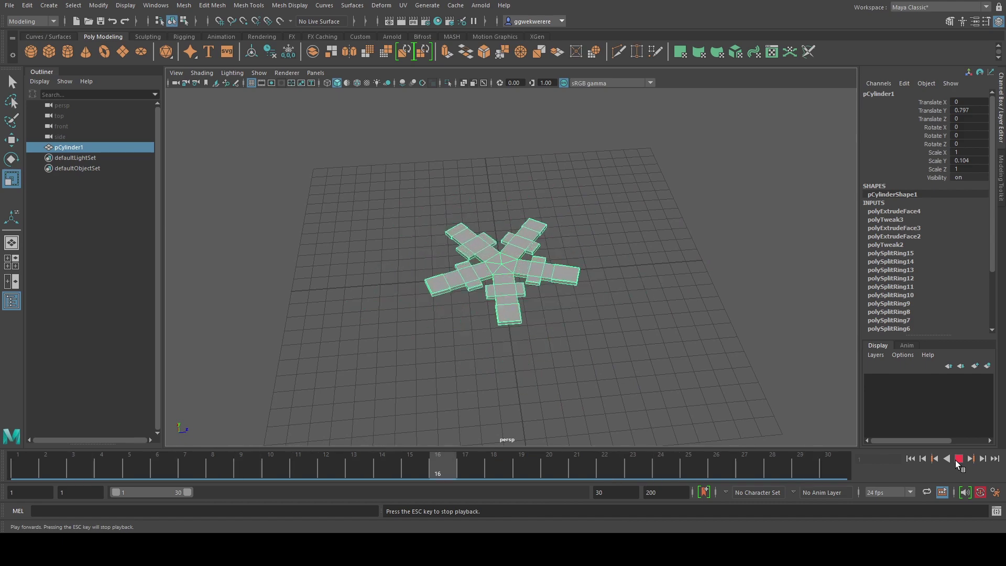
pyautogui.keyDown('alt'); pyautogui.moveTo(731, 326); pyautogui.dragTo(489, 317); pyautogui.keyUp('alt')
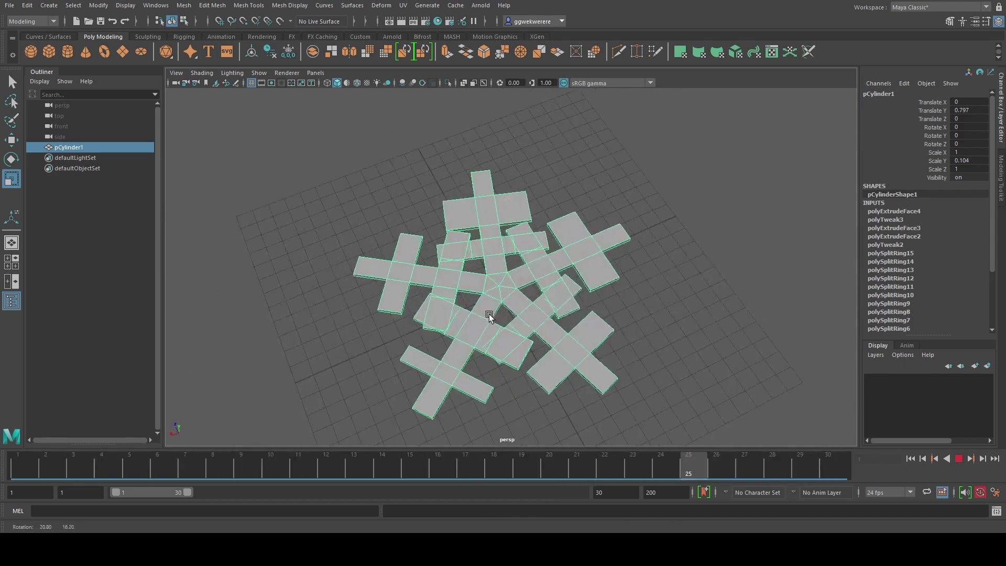
pyautogui.scroll(-2, 489, 315)
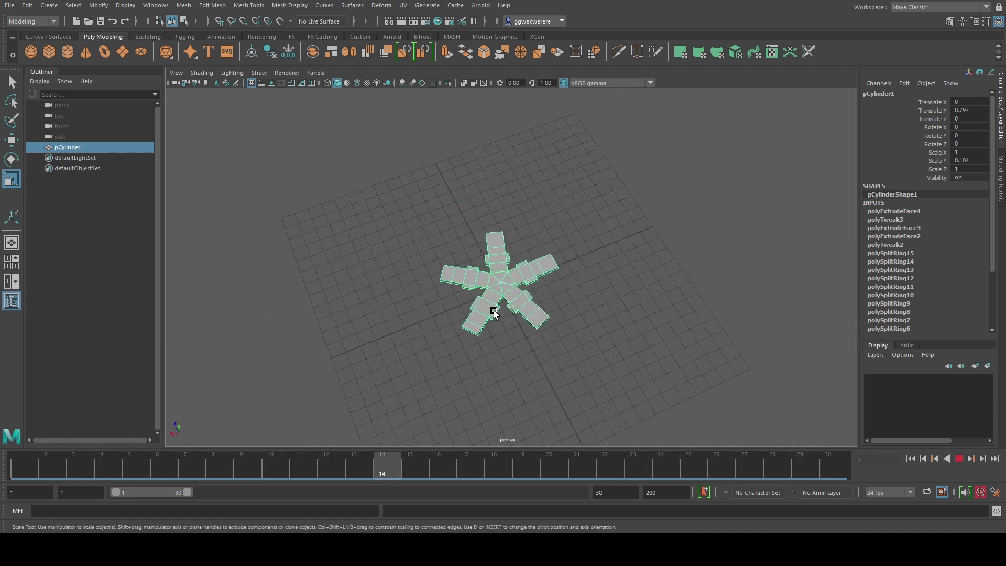
pyautogui.scroll(-2, 567, 275)
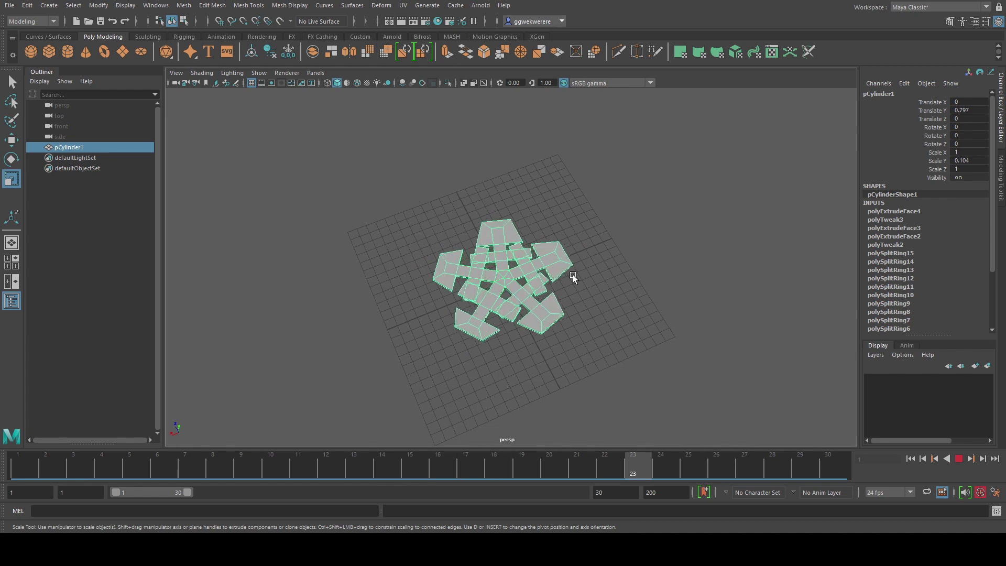
pyautogui.scroll(3, 603, 322)
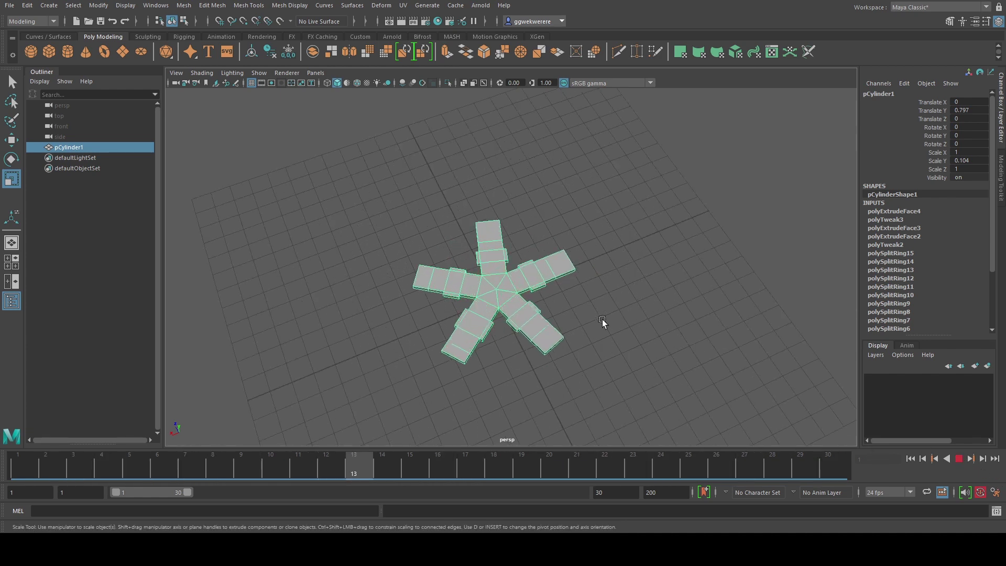
pyautogui.scroll(-4, 524, 297)
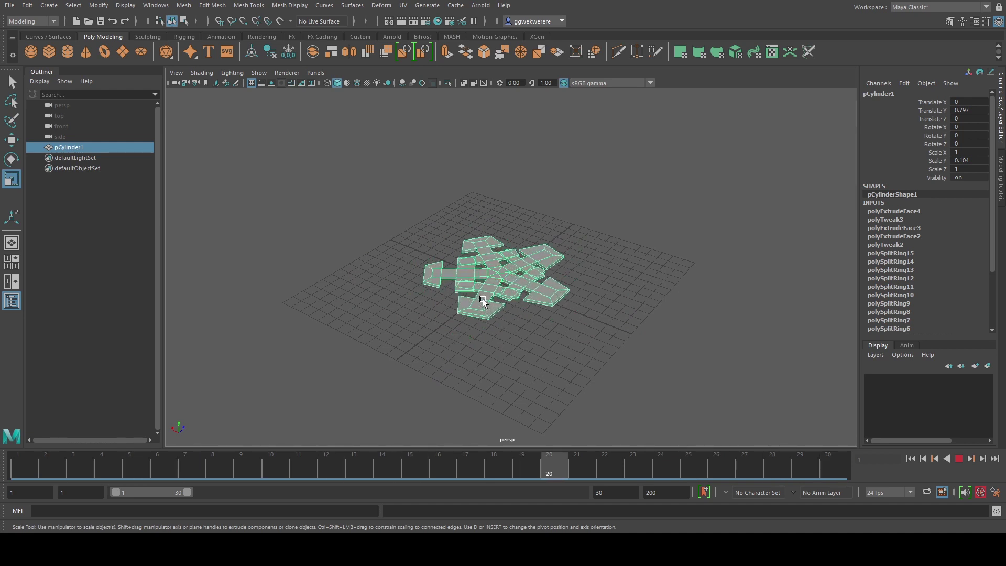
pyautogui.keyDown('alt'); pyautogui.moveTo(539, 271); pyautogui.dragTo(543, 328); pyautogui.keyUp('alt')
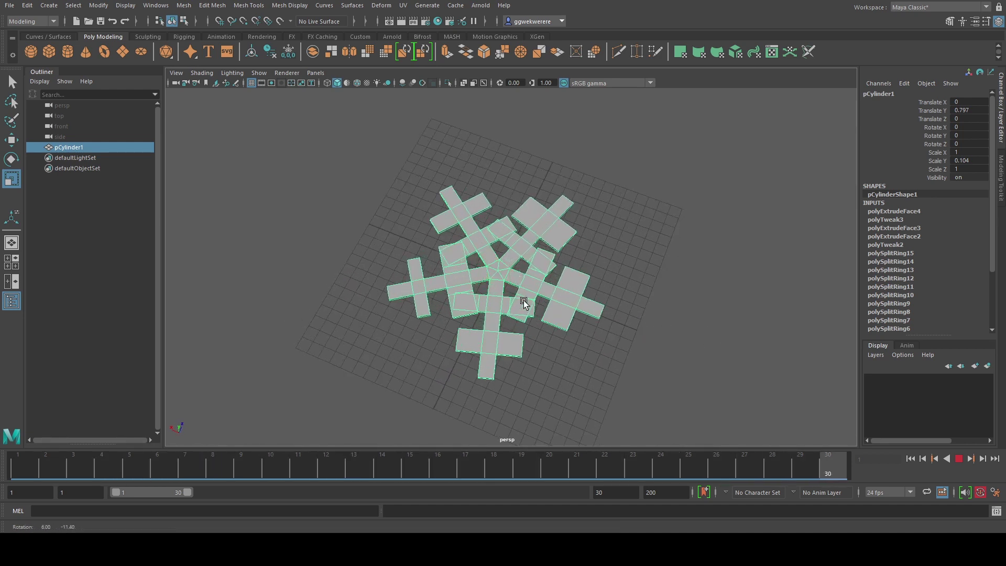
pyautogui.moveTo(524, 304)
pyautogui.keyDown('alt'); pyautogui.mouseDown()
pyautogui.moveTo(522, 289)
pyautogui.moveTo(527, 314)
pyautogui.mouseUp(); pyautogui.keyUp('alt')
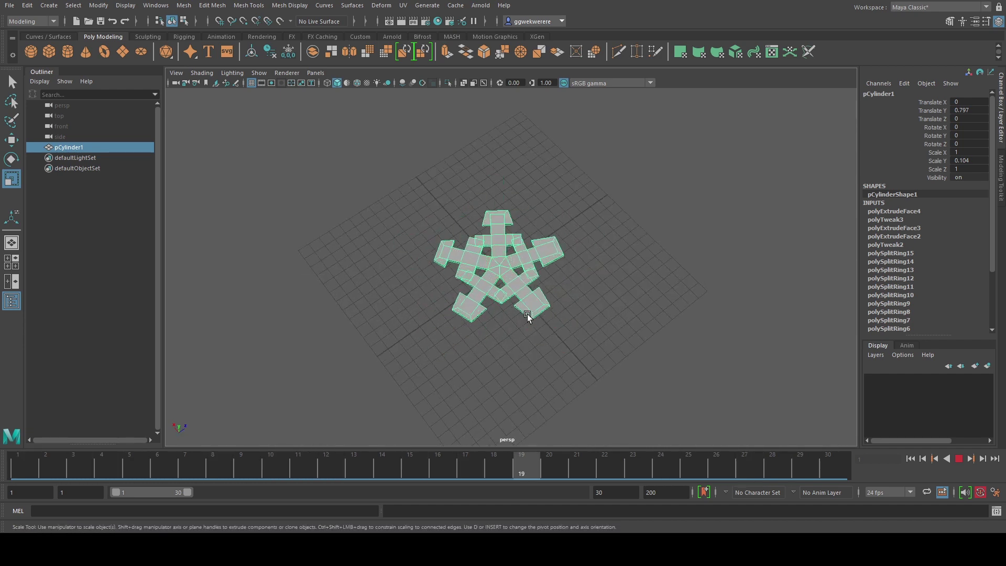